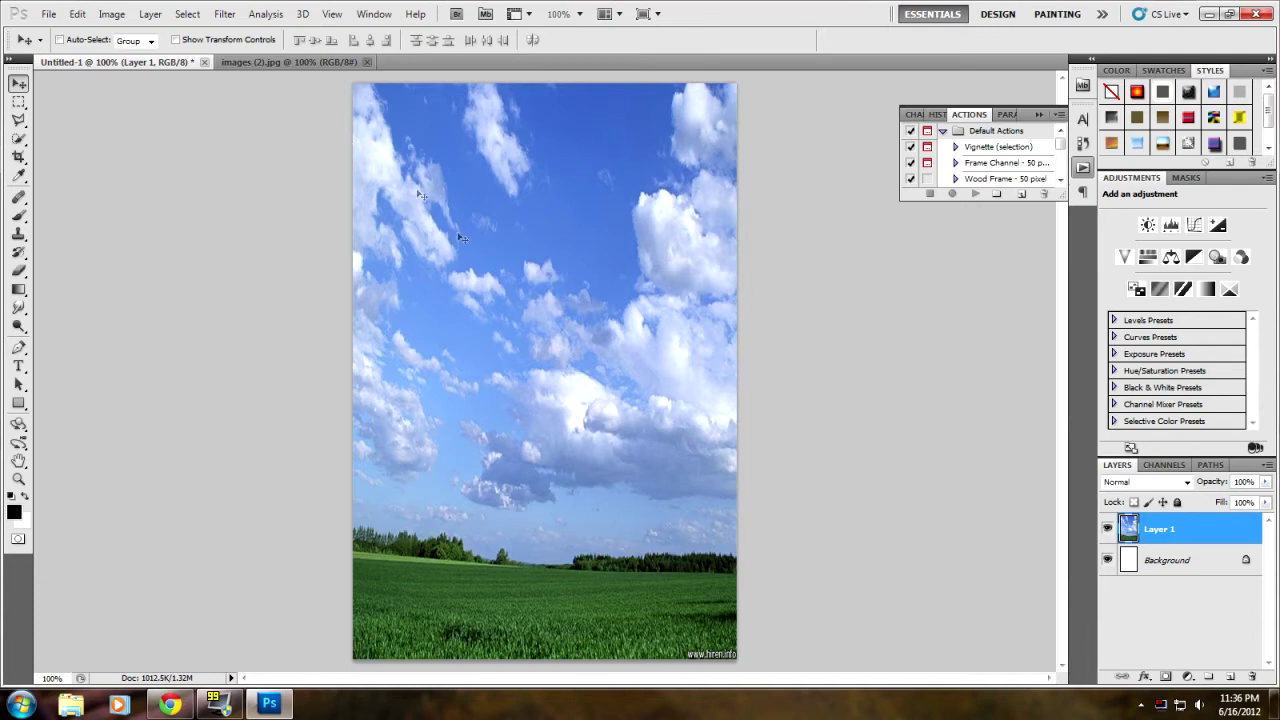
Copy the entire jet photo from images (2).jpg and paste it into Untitled-1 as Layer 2
click(302, 66)
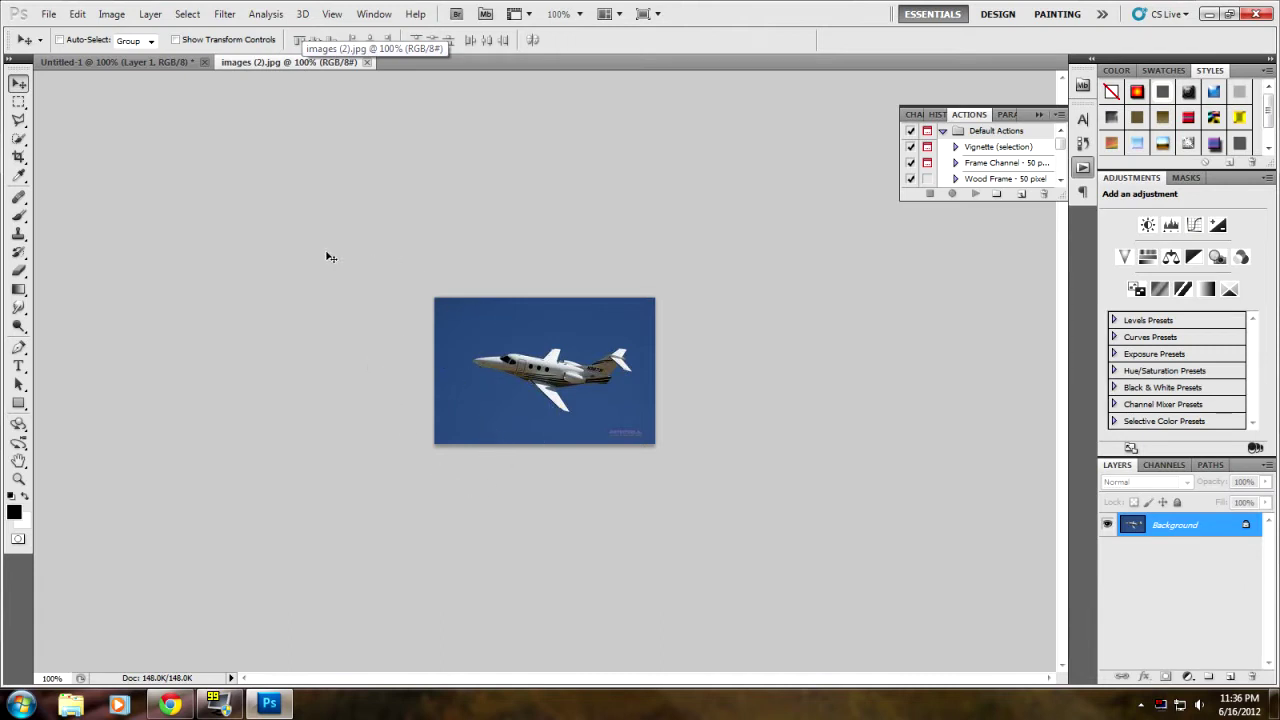
click(186, 62)
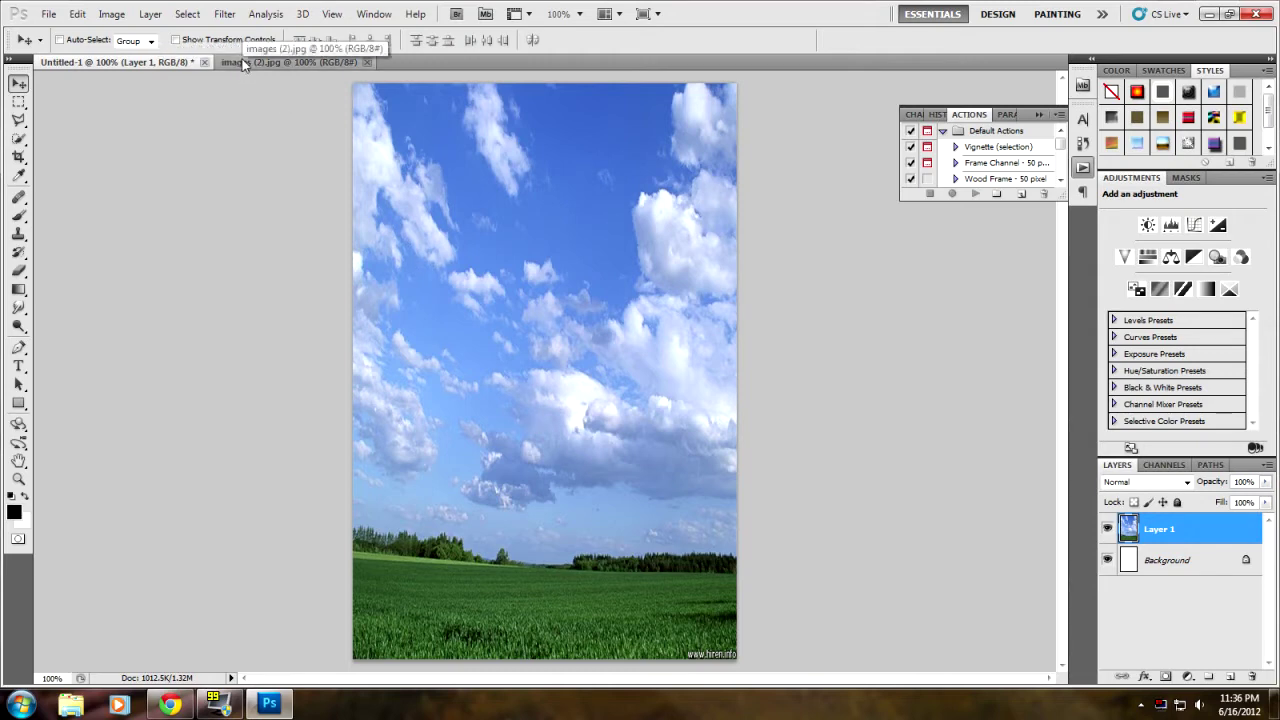
click(242, 62)
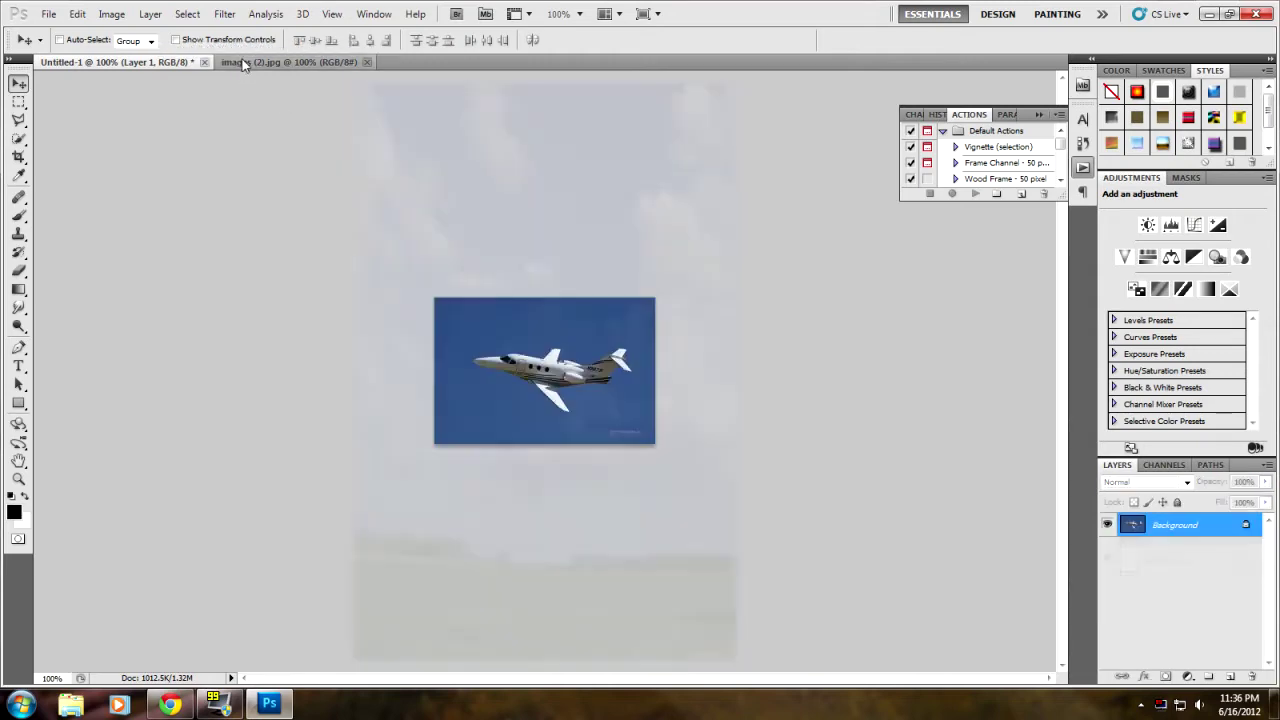
click(19, 103)
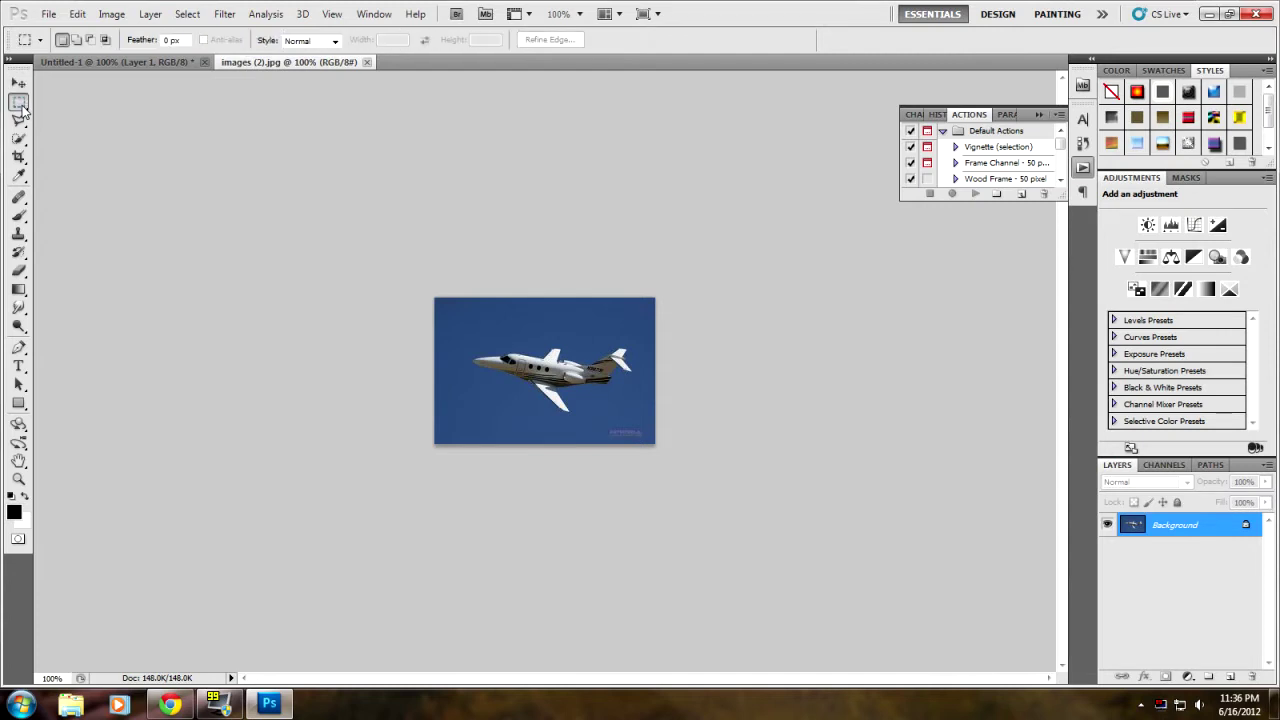
drag(343, 242, 740, 525)
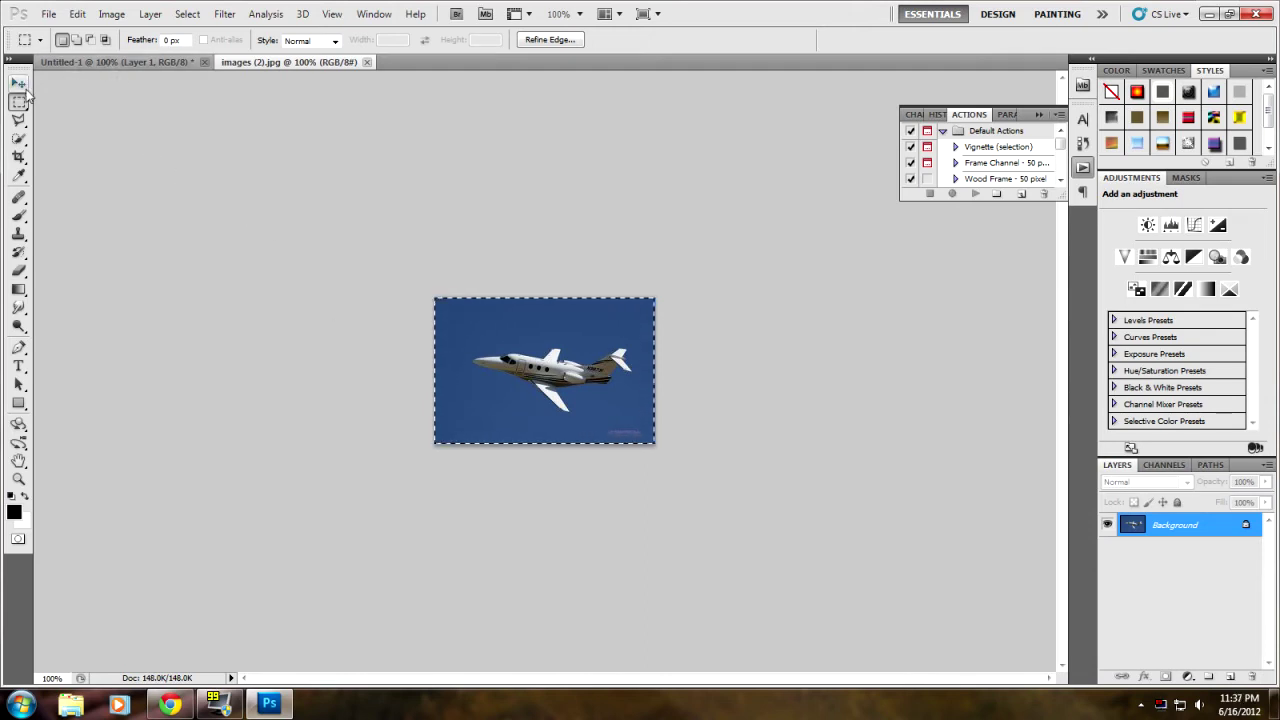
click(80, 61)
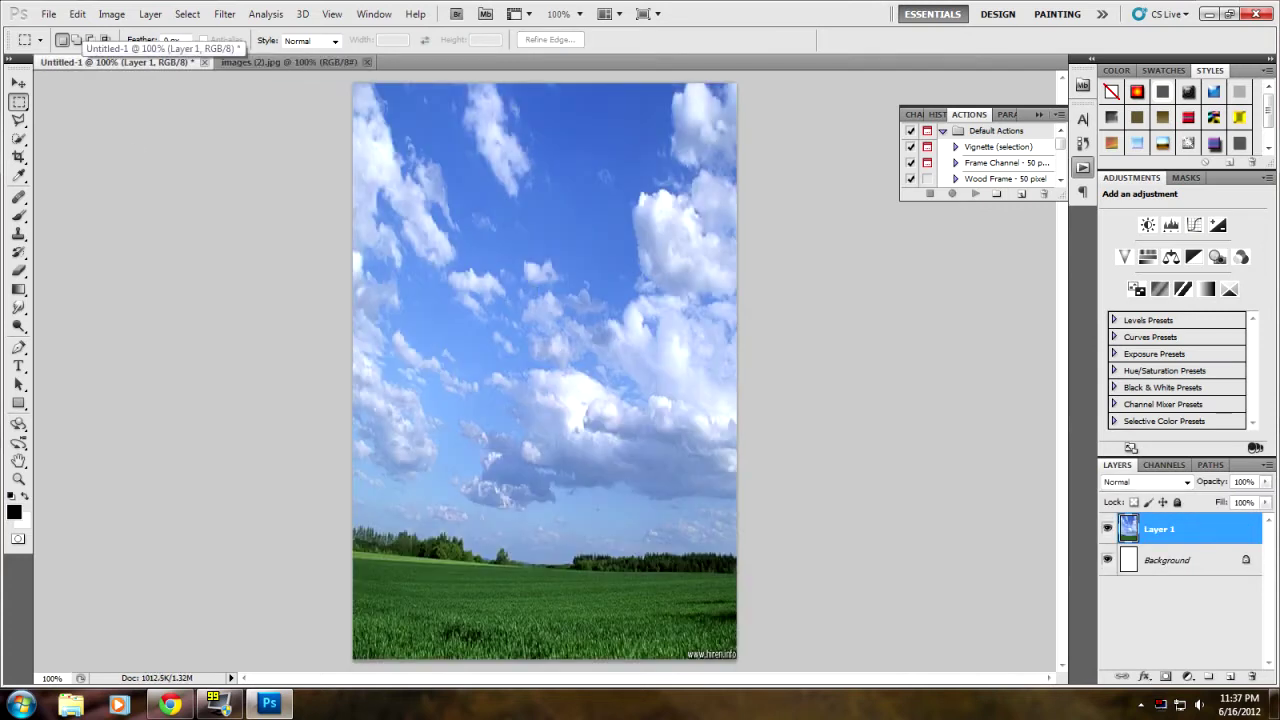
key(ctrl+v)
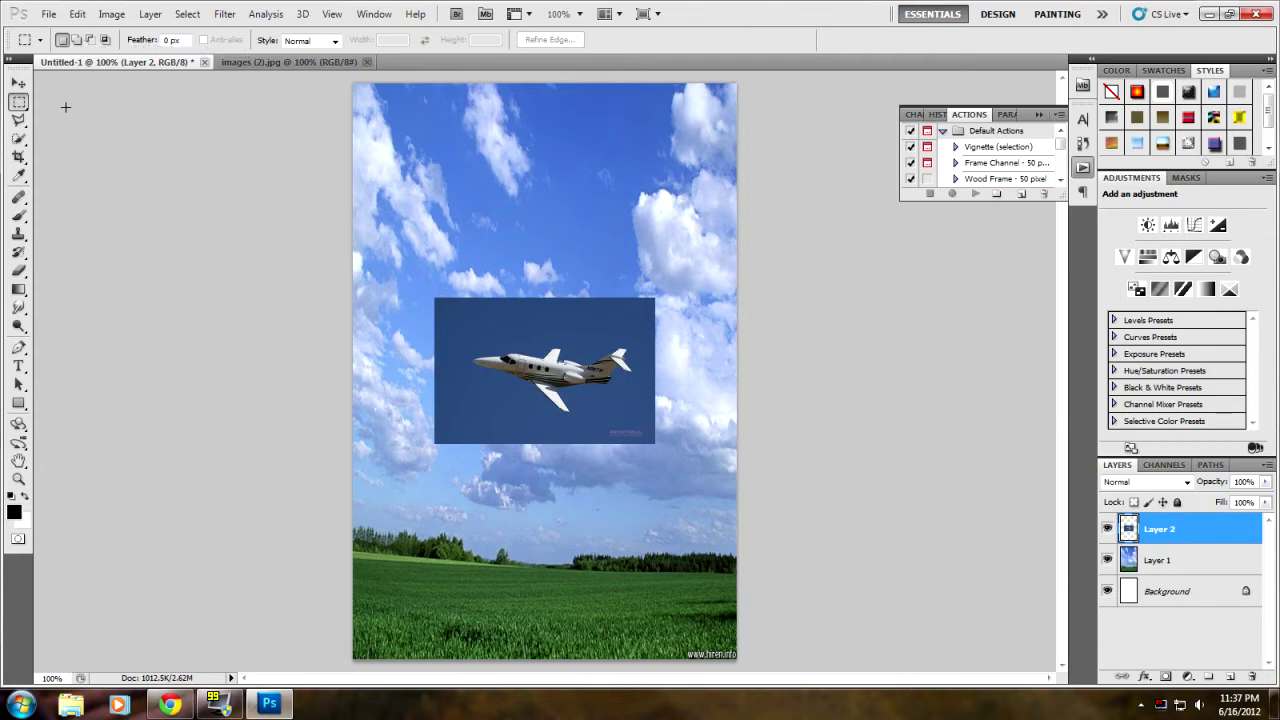
click(18, 120)
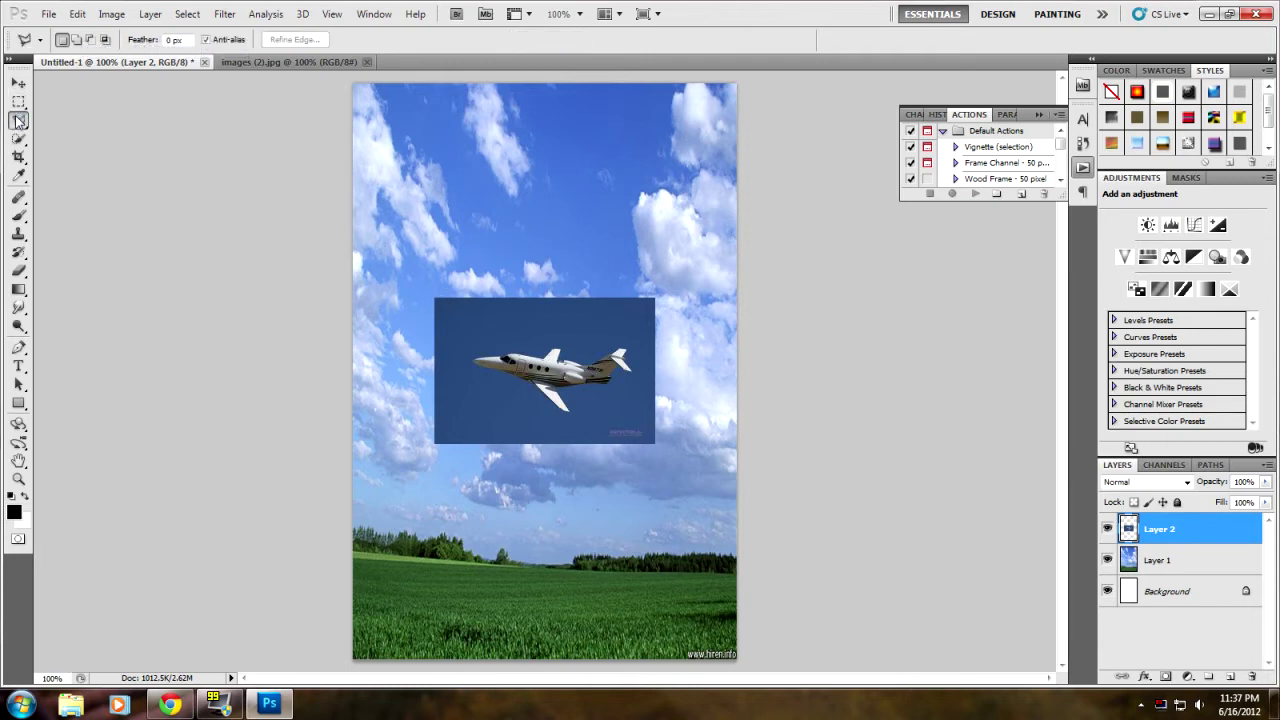
Trace the jet with the Polygonal Lasso and lift it onto Layer 3 with Layer via Cut
click(18, 120)
click(98, 134)
click(477, 354)
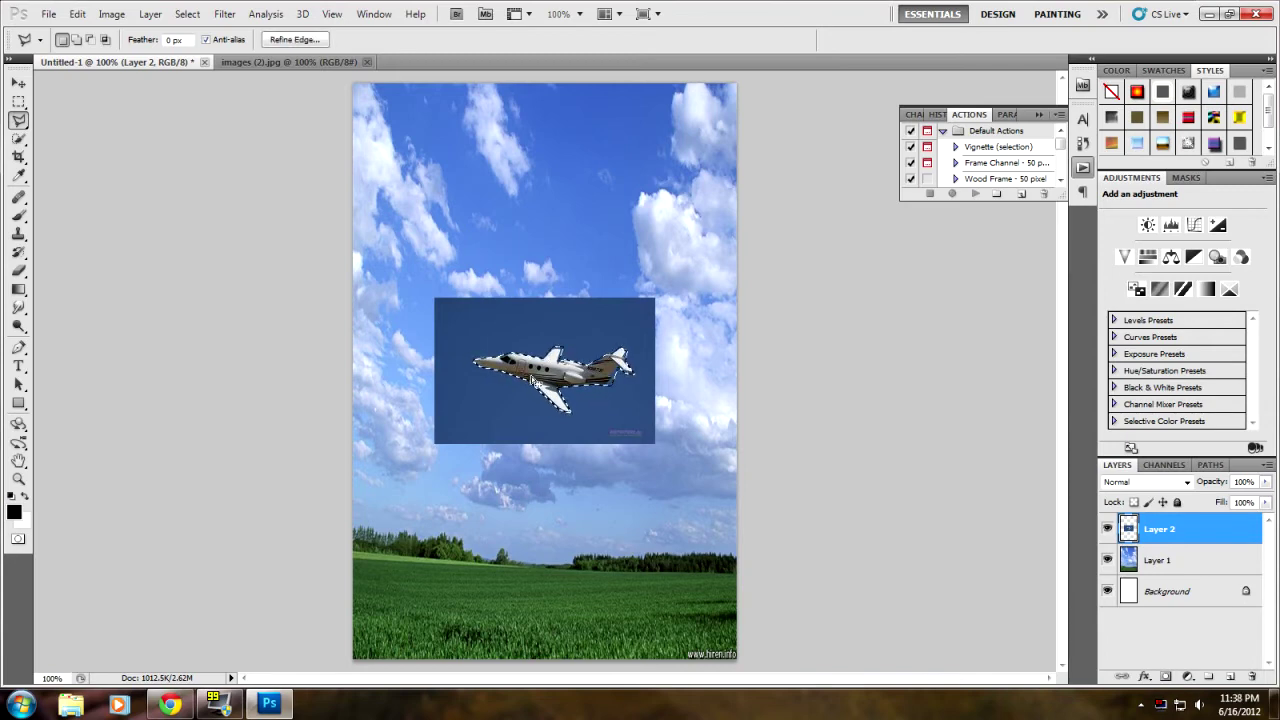
right_click(550, 380)
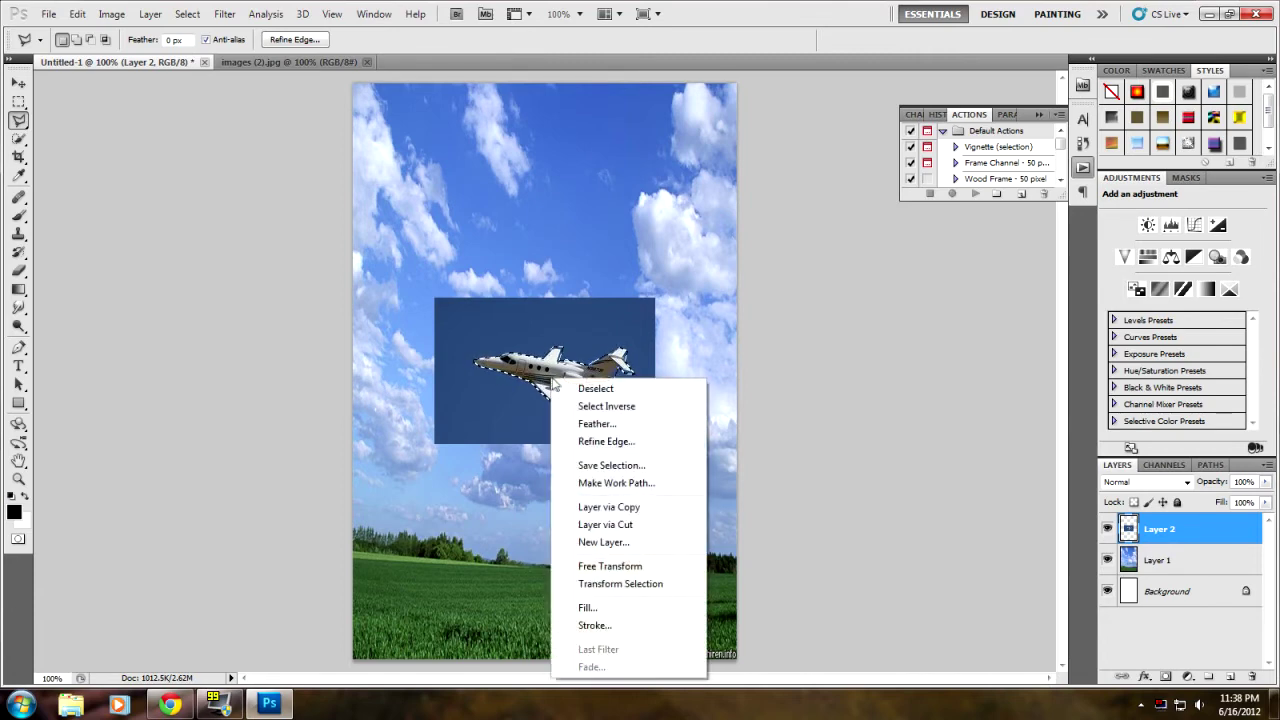
click(603, 526)
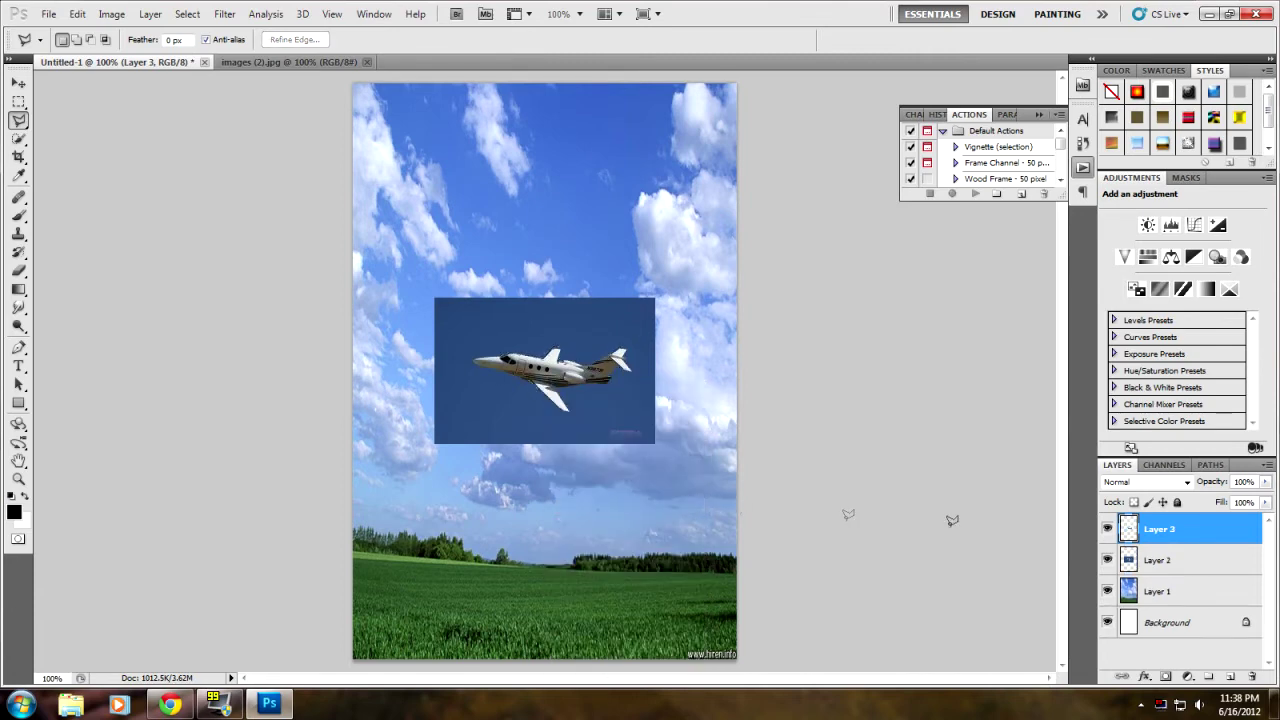
Delete the blue-backdrop Layer 2 and nudge the Layer 3 jet slightly up and left
click(1174, 568)
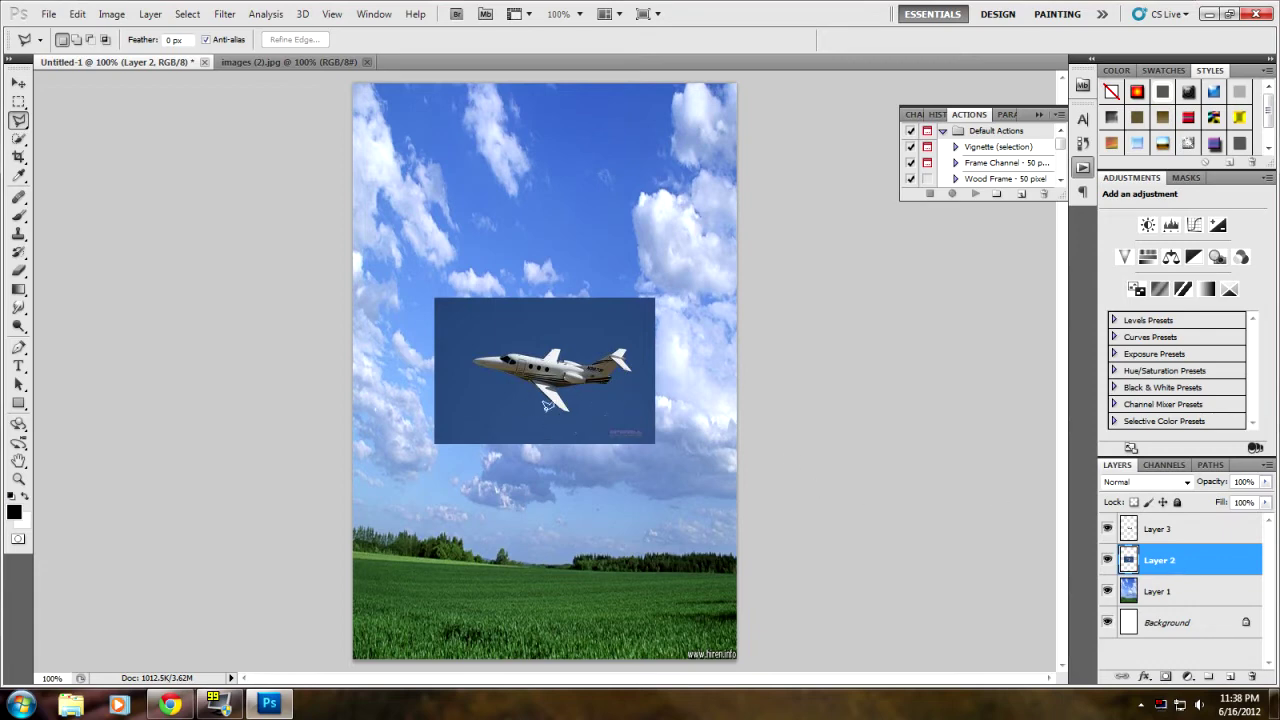
key(Delete)
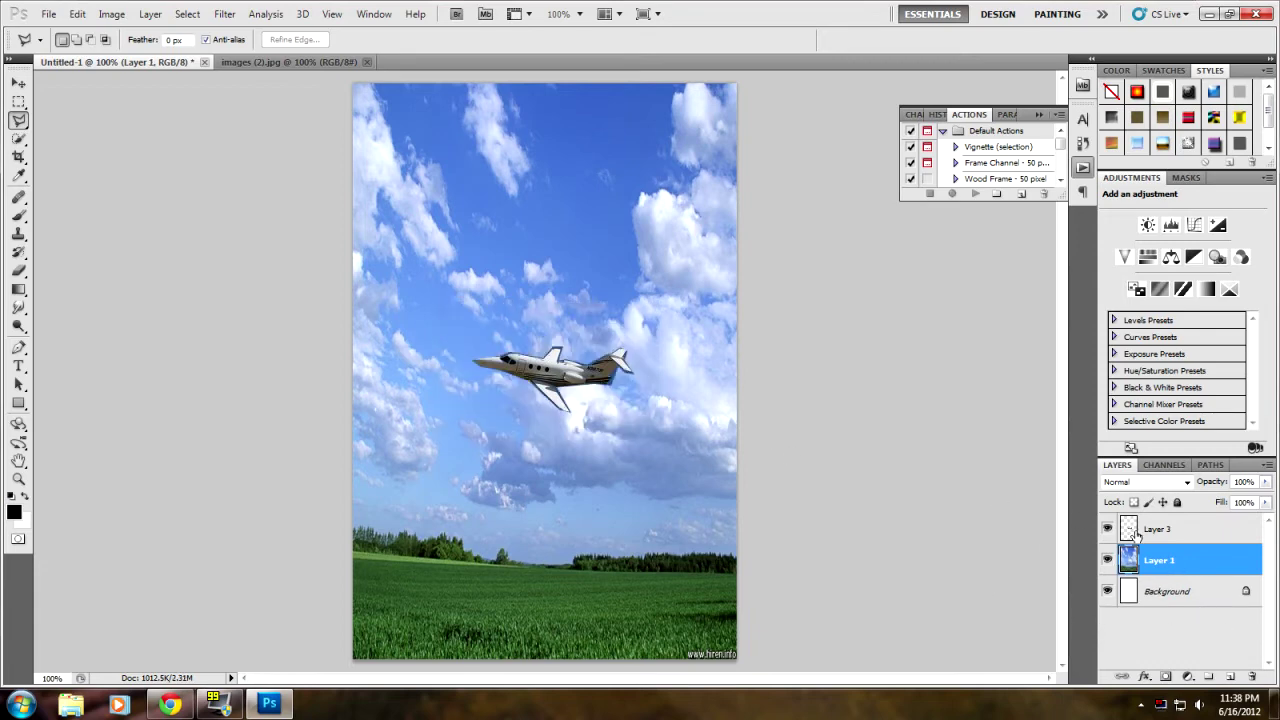
click(1145, 531)
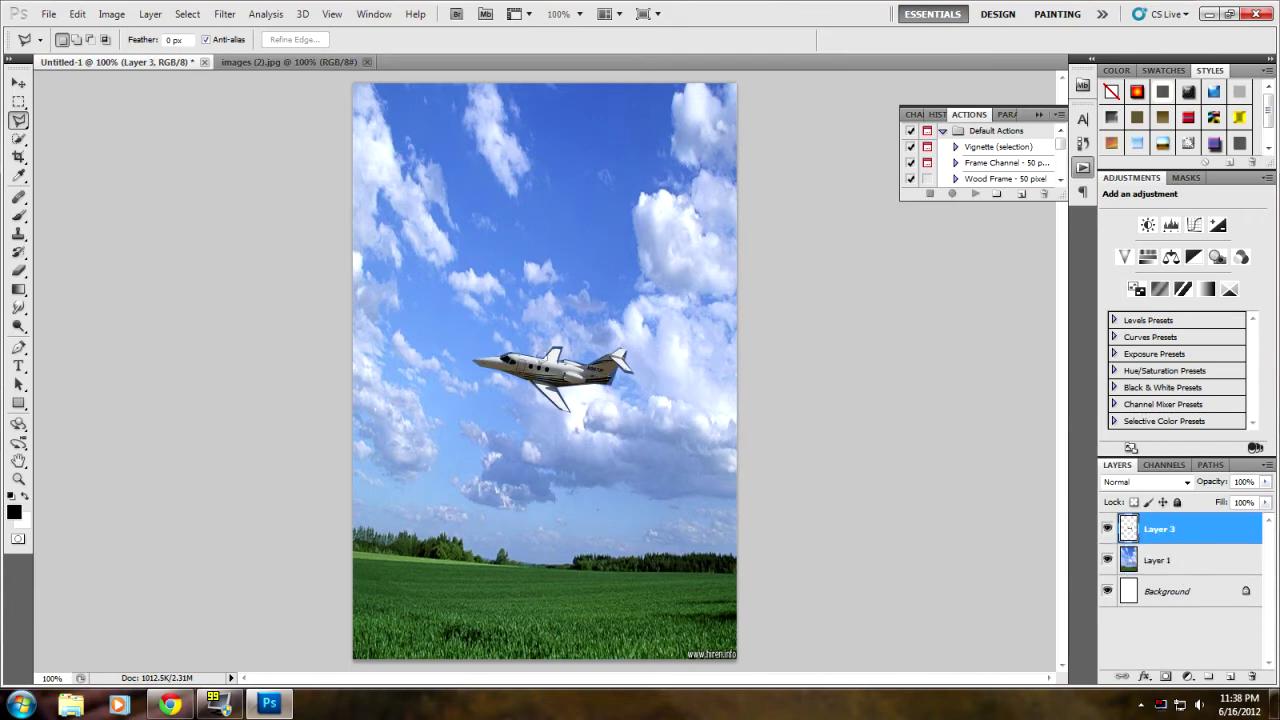
click(18, 82)
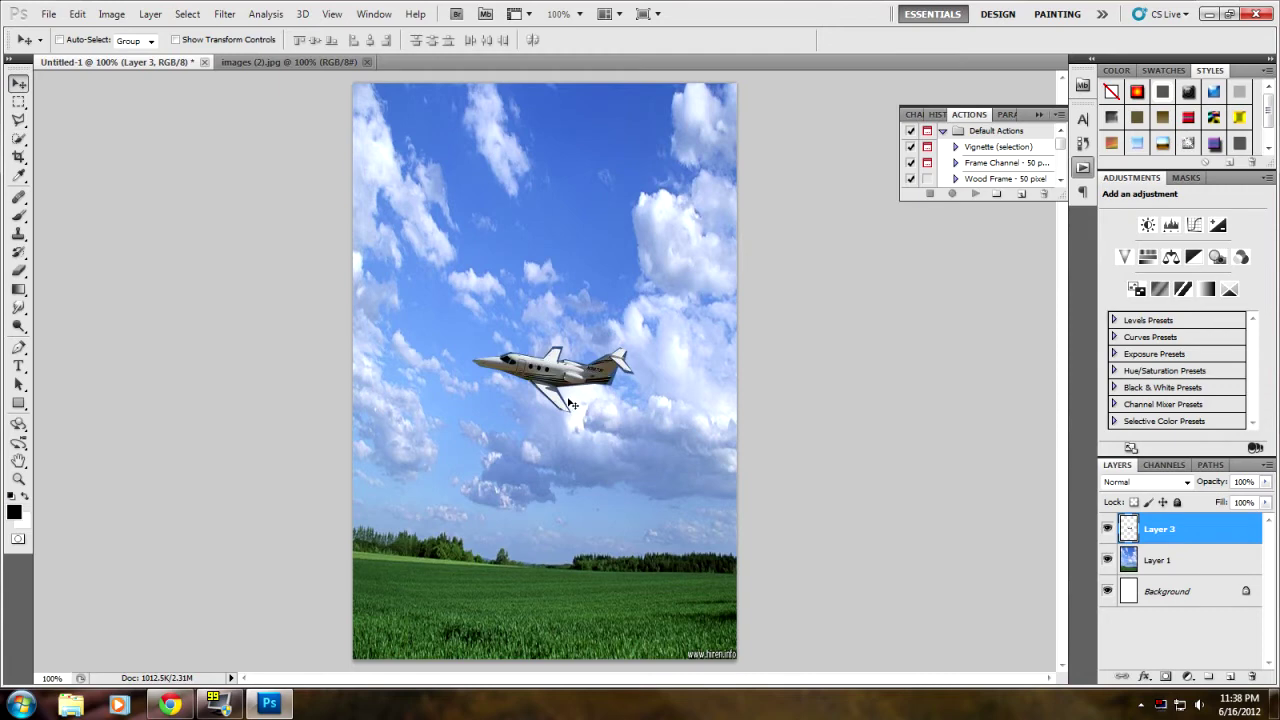
mouse_move(539, 400)
mouse_down()
mouse_move(527, 354)
mouse_move(527, 399)
mouse_up()
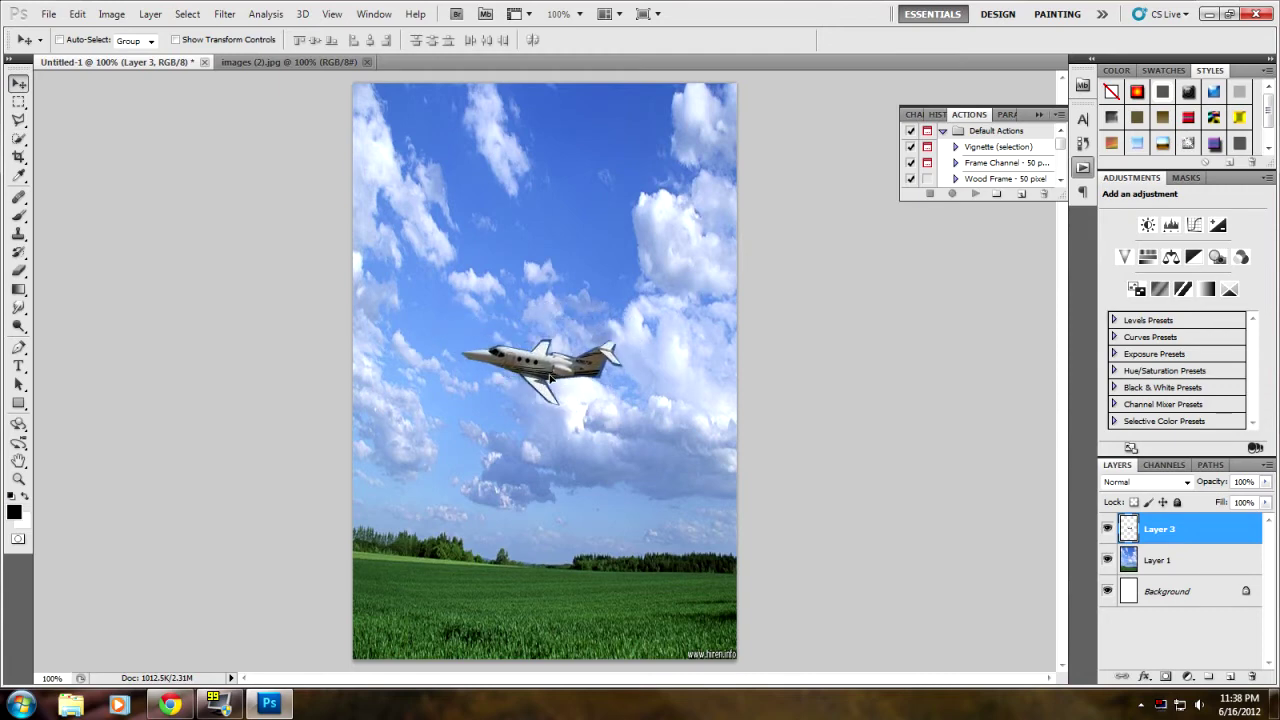
Scale the jet to about a quarter size, apply the transform, and hide transform controls
click(80, 14)
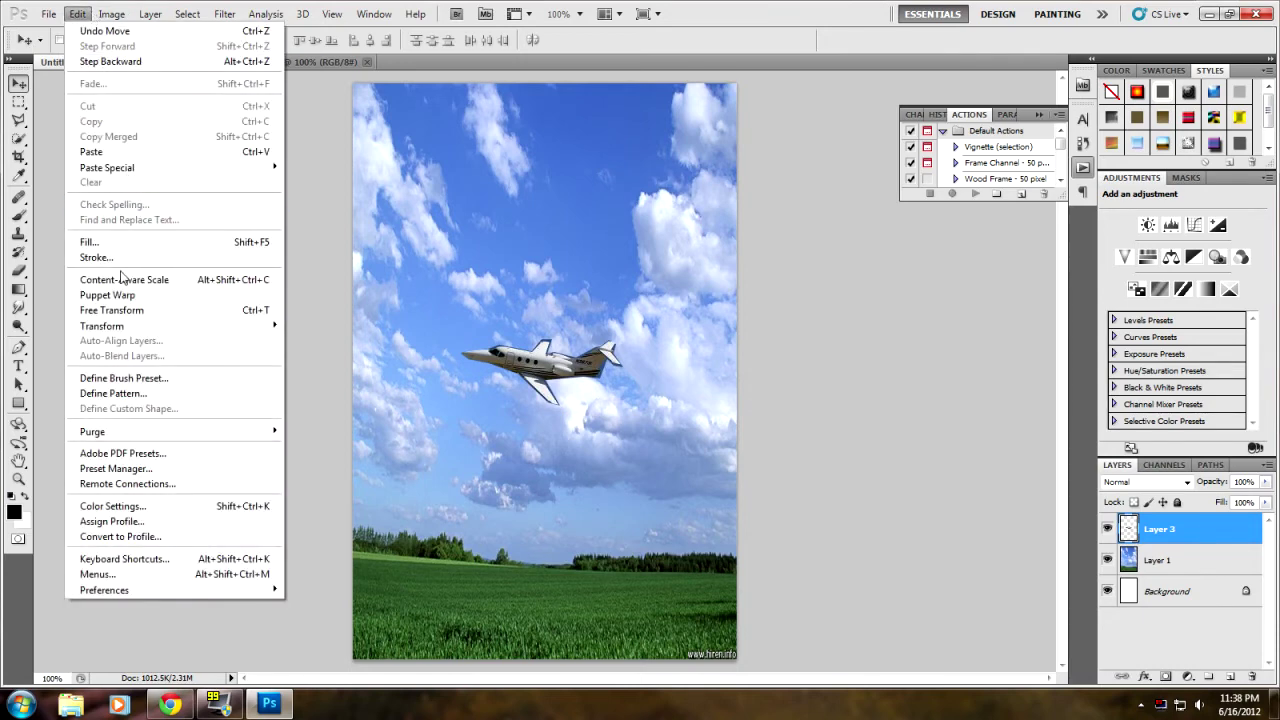
mouse_move(125, 330)
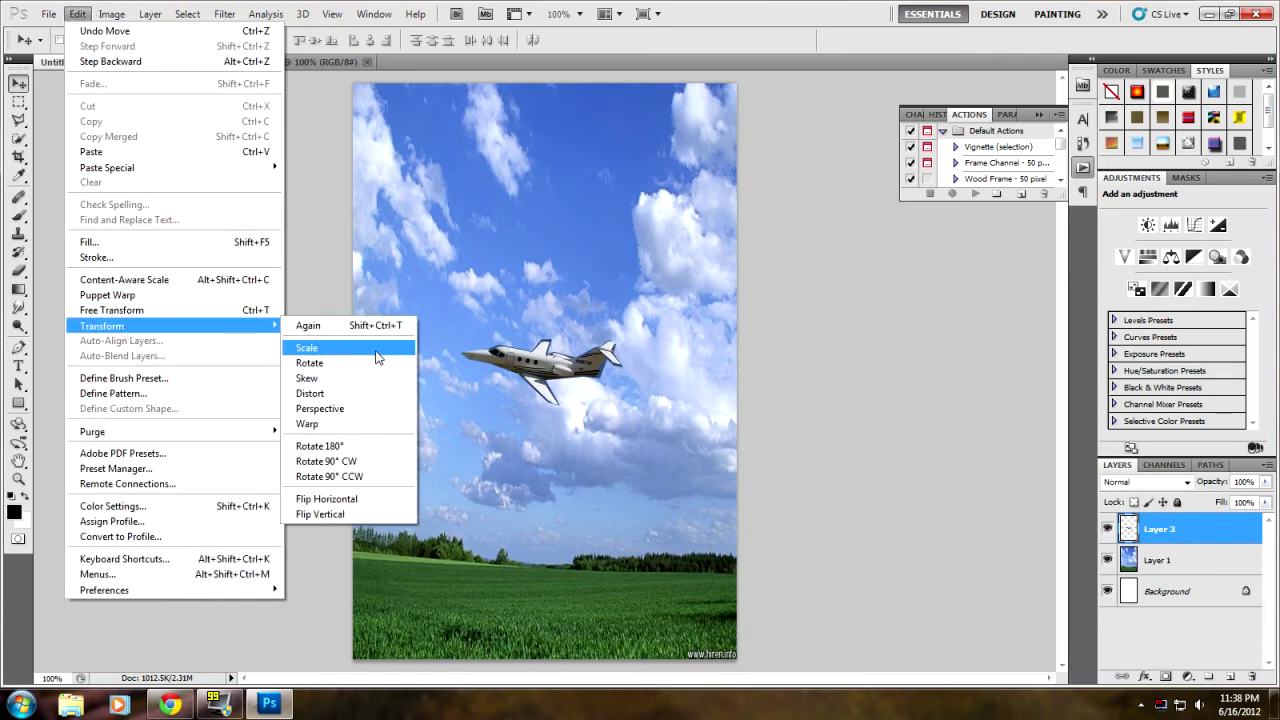
click(321, 197)
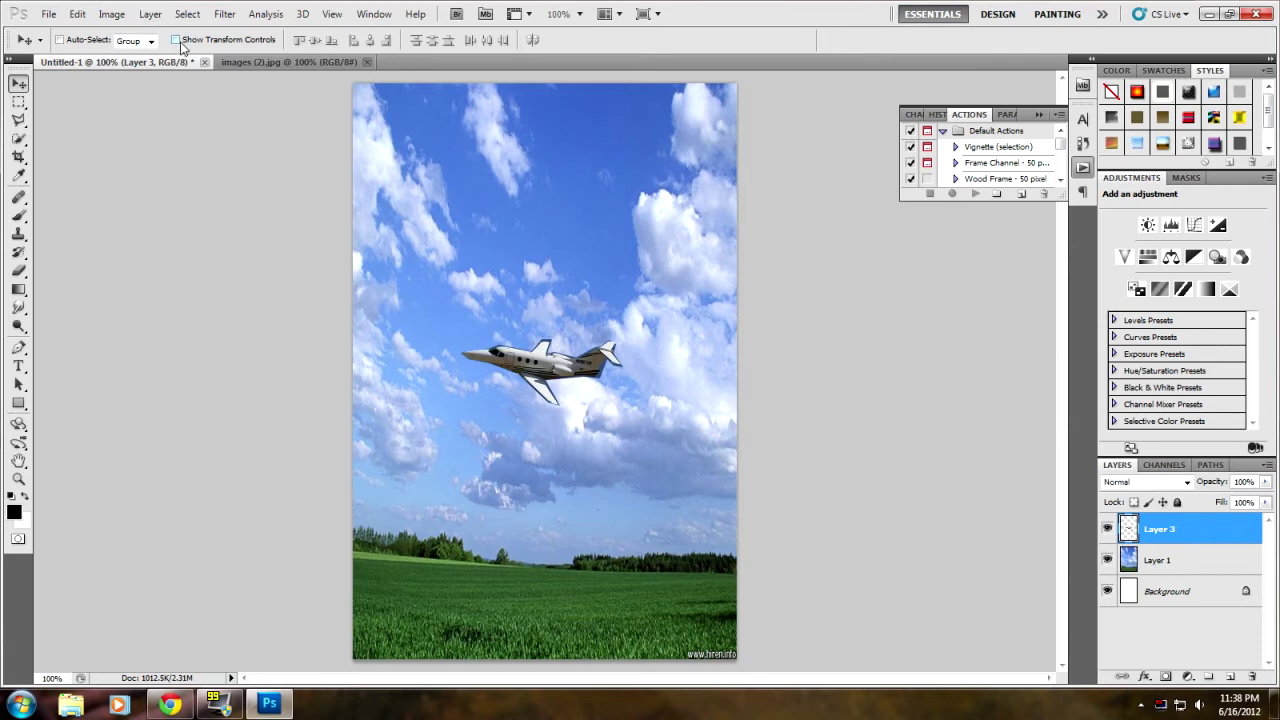
click(176, 40)
drag(455, 343, 533, 322)
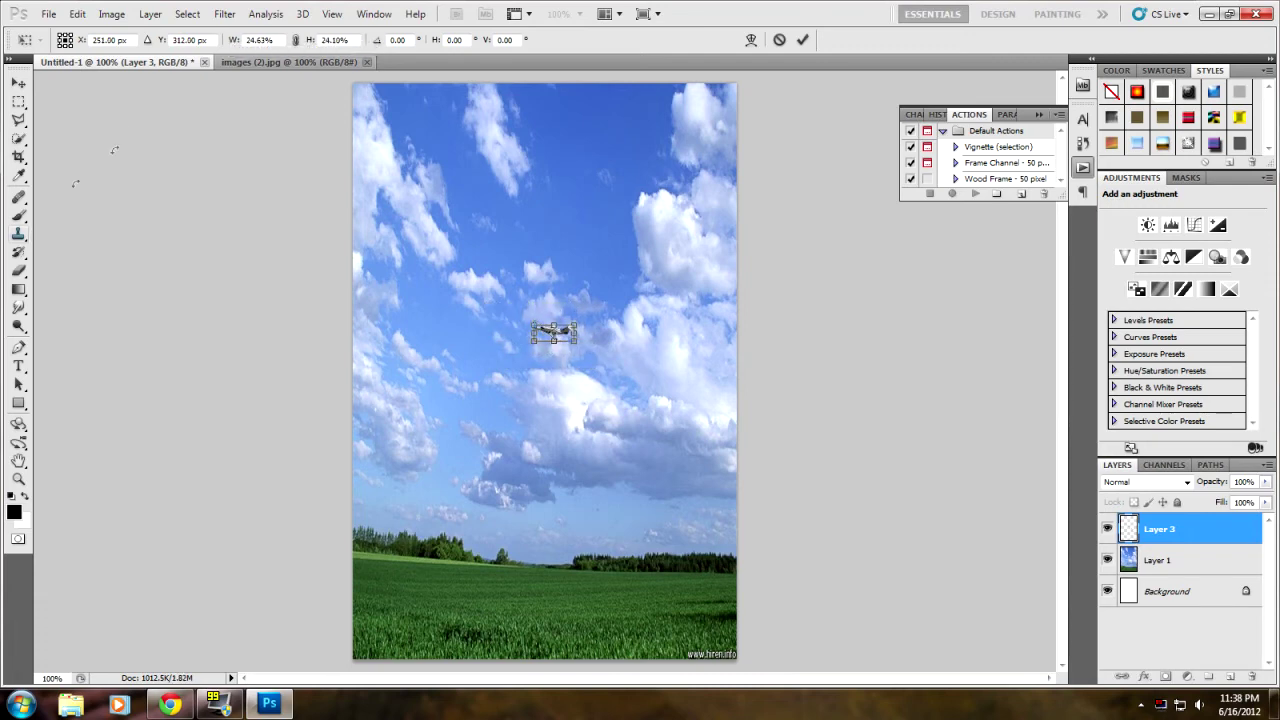
click(18, 83)
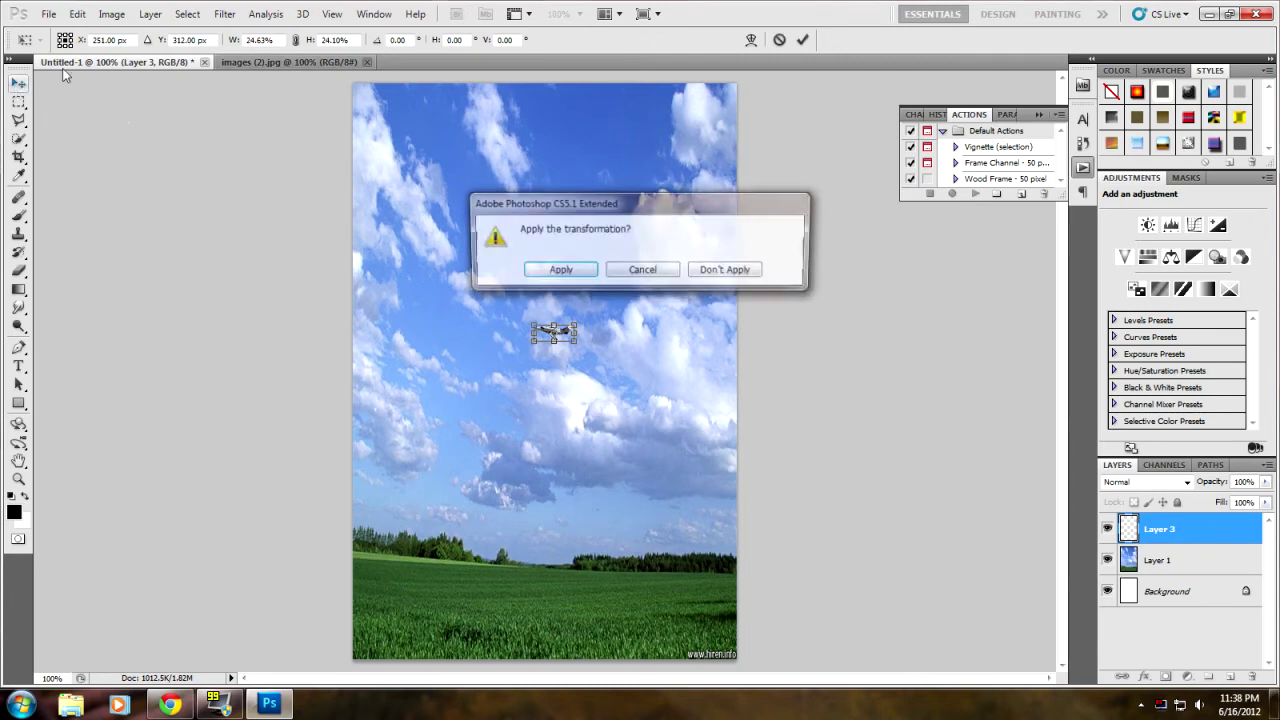
click(566, 272)
click(184, 42)
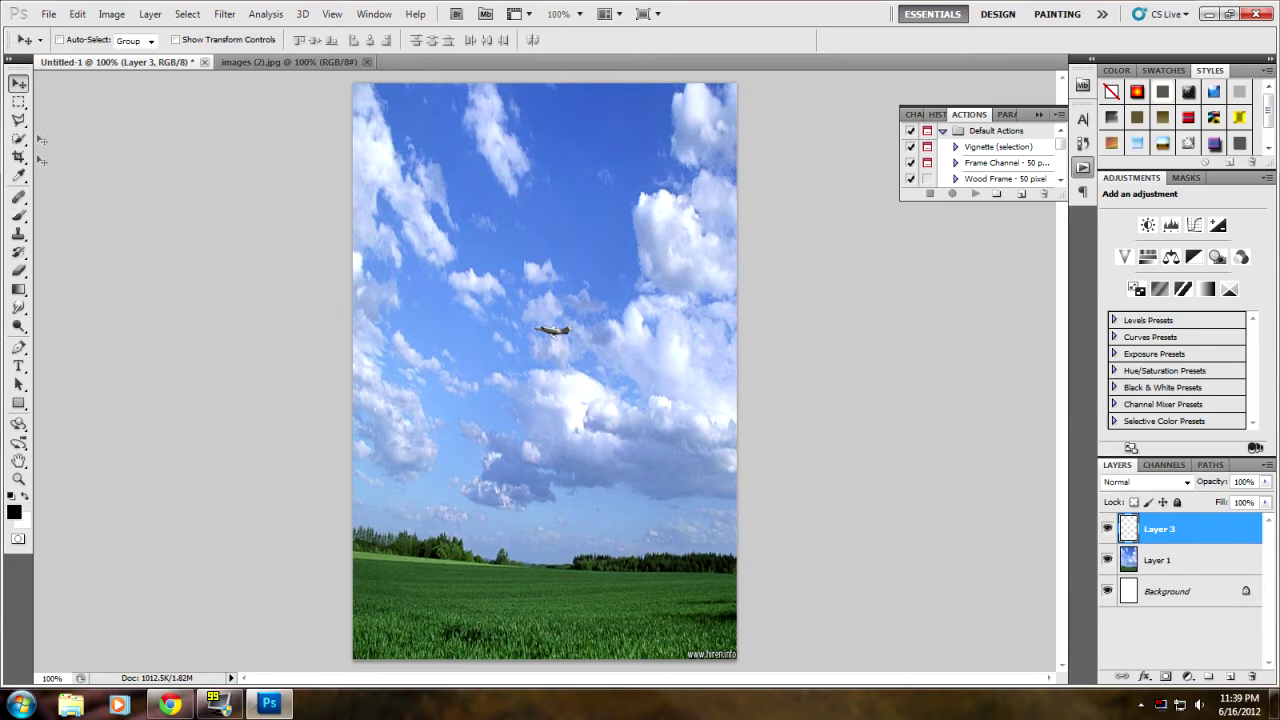
Select the Blur Tool and zoom the view to 200%
click(18, 309)
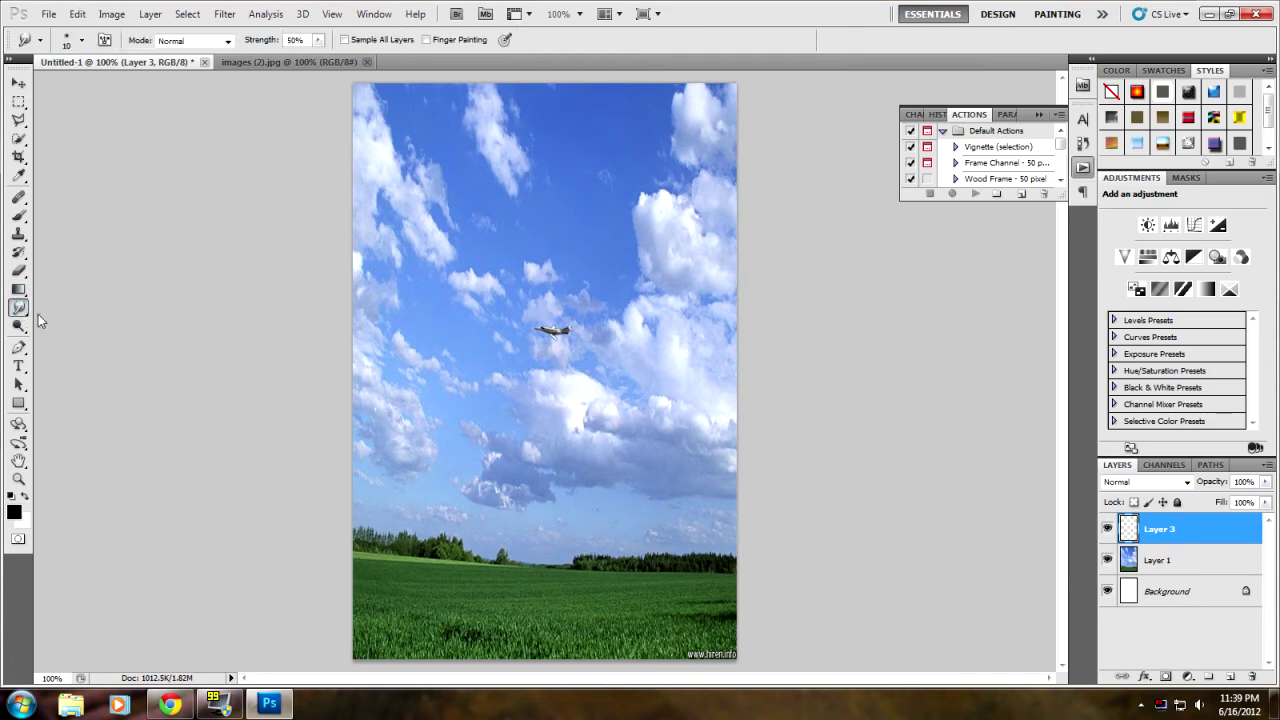
click(19, 311)
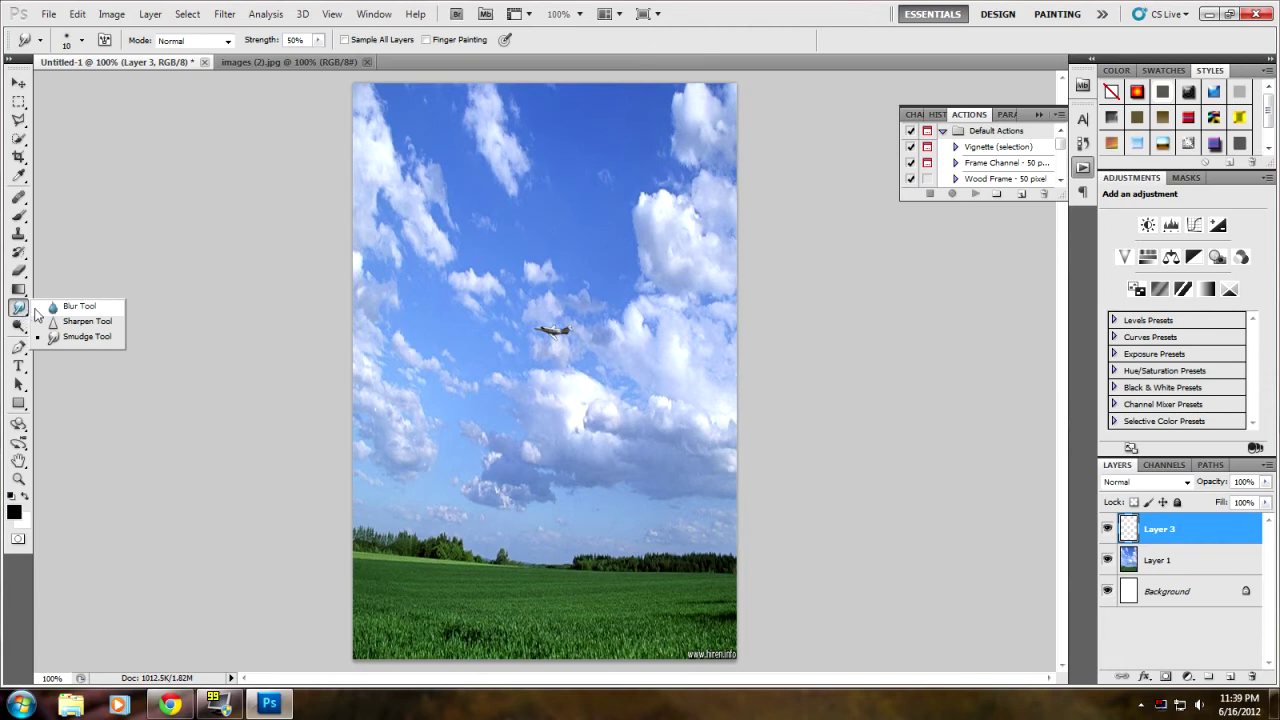
click(55, 310)
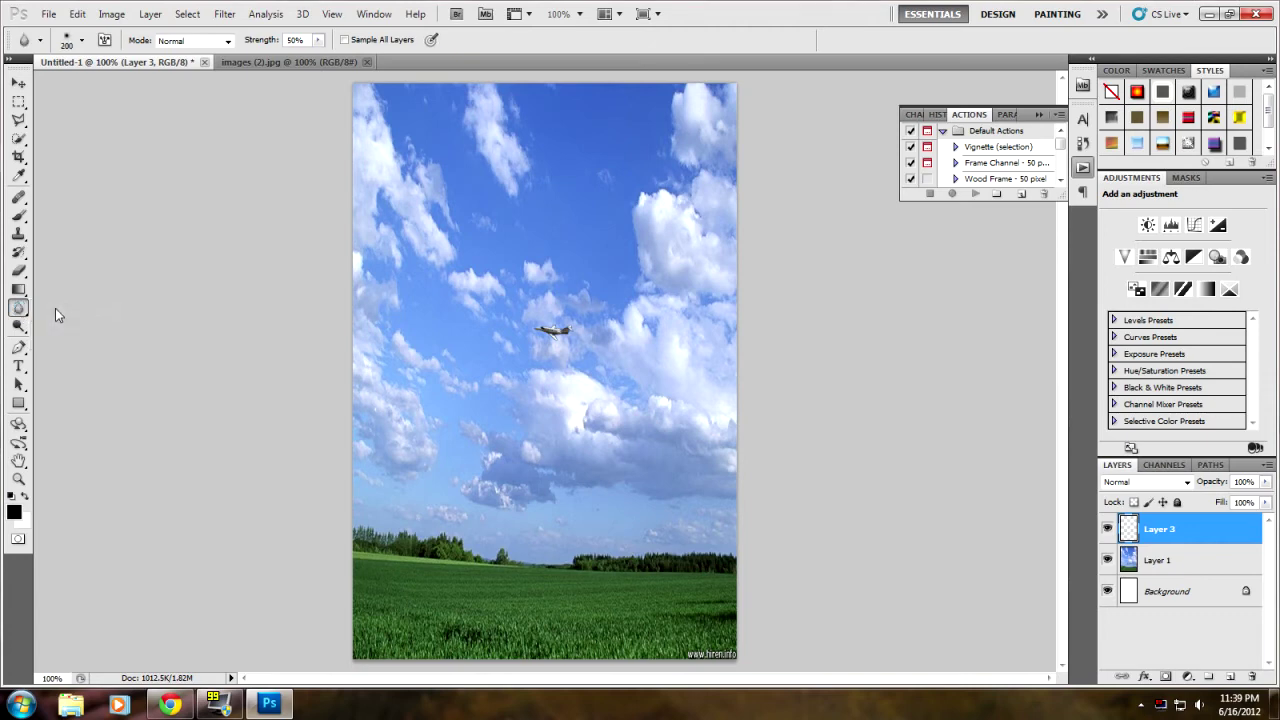
click(44, 678)
text(2)
key(Return)
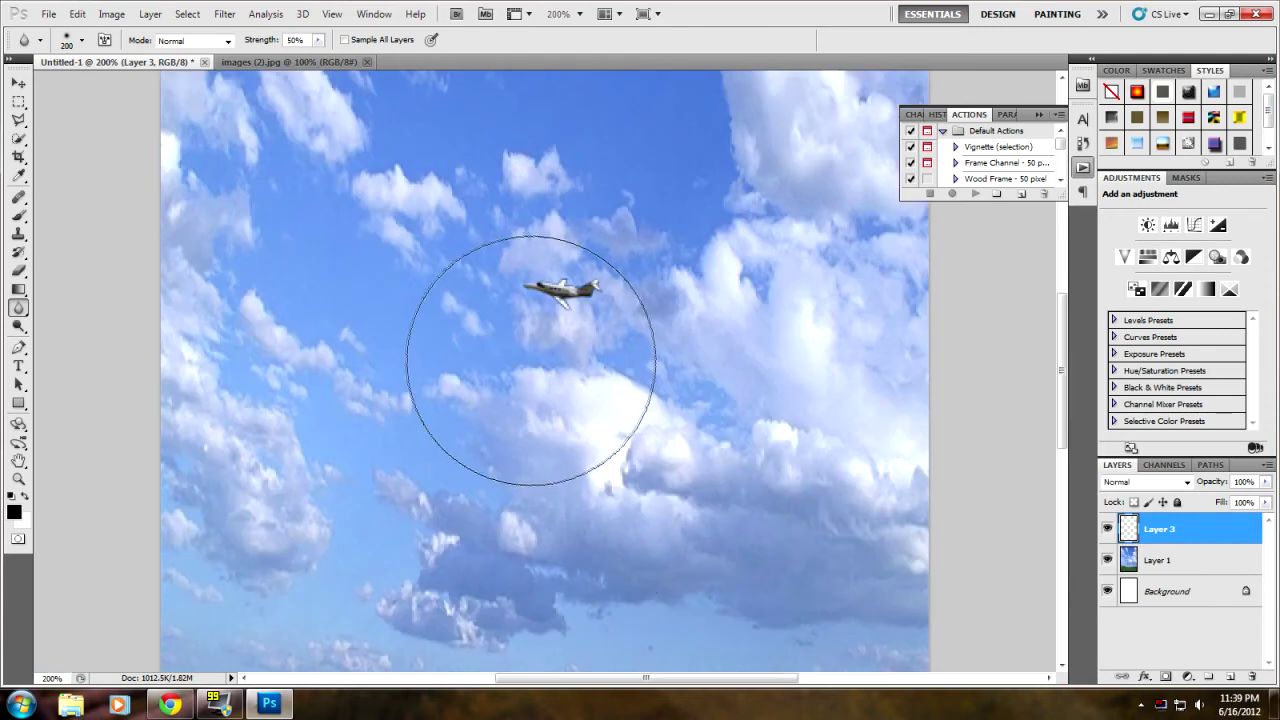
Blur the jet's edges with a size 40 then 30 brush, then step back to the sharp jet
key(bracketleft)
key(bracketleft)
key(bracketleft)
key(bracketleft)
key(bracketleft)
key(bracketleft)
key(bracketleft)
key(bracketleft)
key(bracketleft)
key(bracketleft)
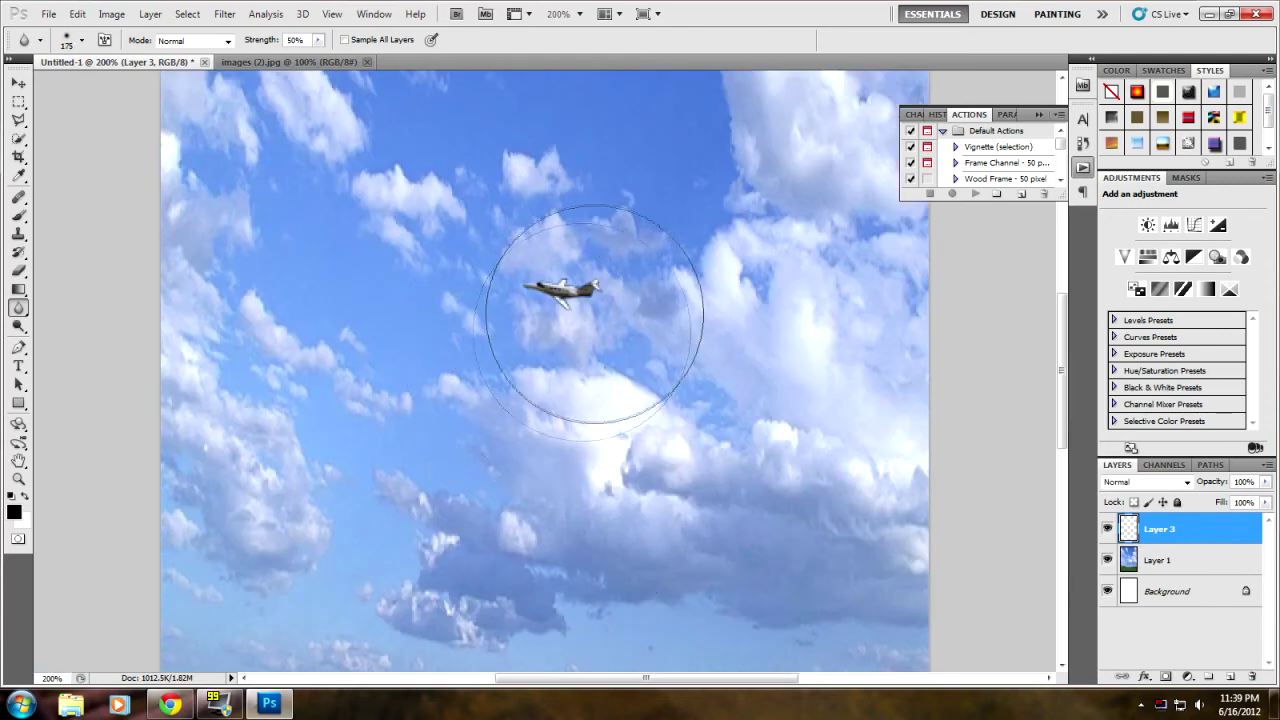
mouse_move(540, 288)
mouse_down()
mouse_move(500, 277)
mouse_move(563, 294)
mouse_move(543, 263)
mouse_move(600, 268)
mouse_move(560, 285)
mouse_move(563, 269)
mouse_move(557, 290)
mouse_move(607, 278)
mouse_move(578, 300)
mouse_move(523, 286)
mouse_move(563, 274)
mouse_move(560, 324)
mouse_move(610, 302)
mouse_up()
key(bracketleft)
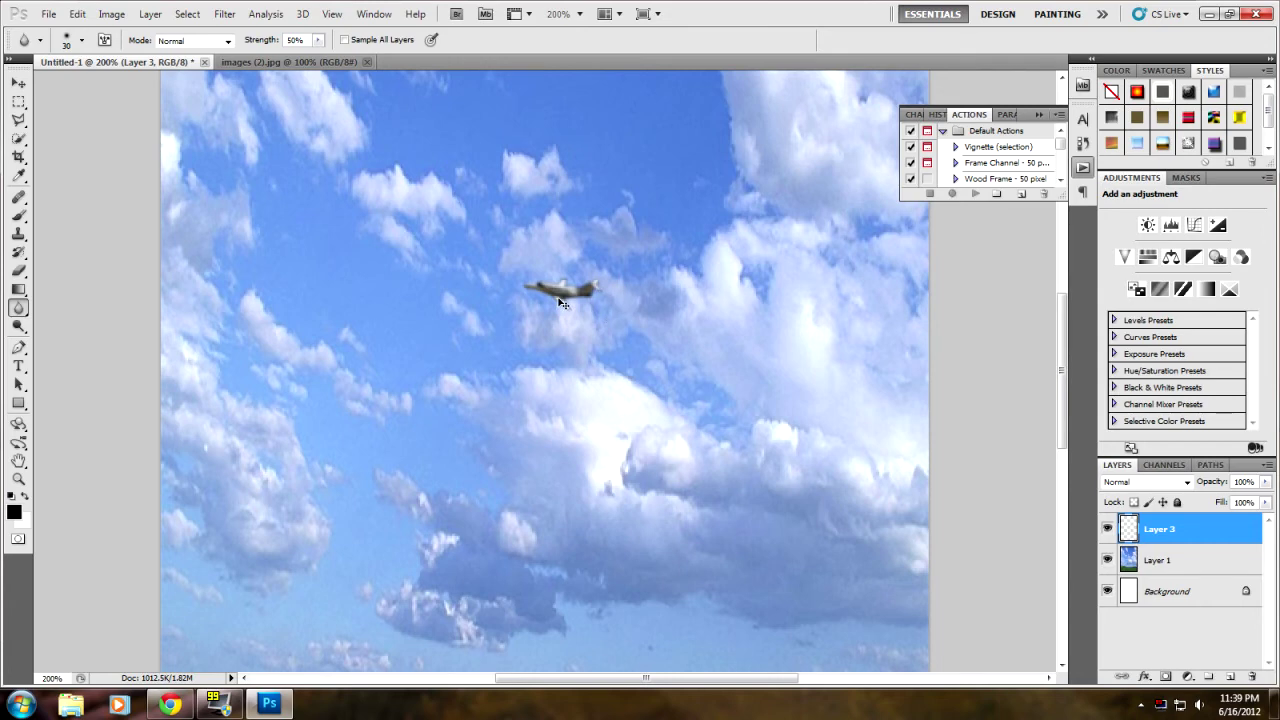
key(ctrl+alt+z)
key(ctrl+alt+z)
key(ctrl+alt+z)
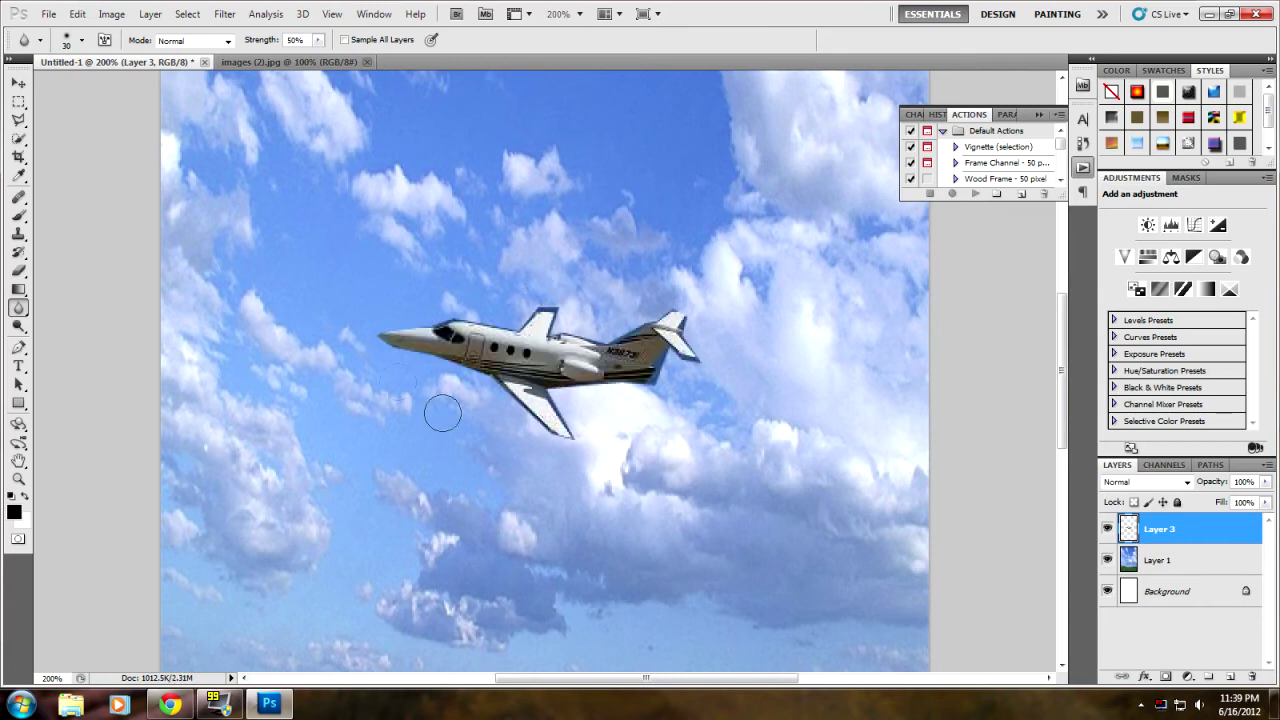
Shrink the jet to a much smaller size with transform handles and apply it
click(18, 82)
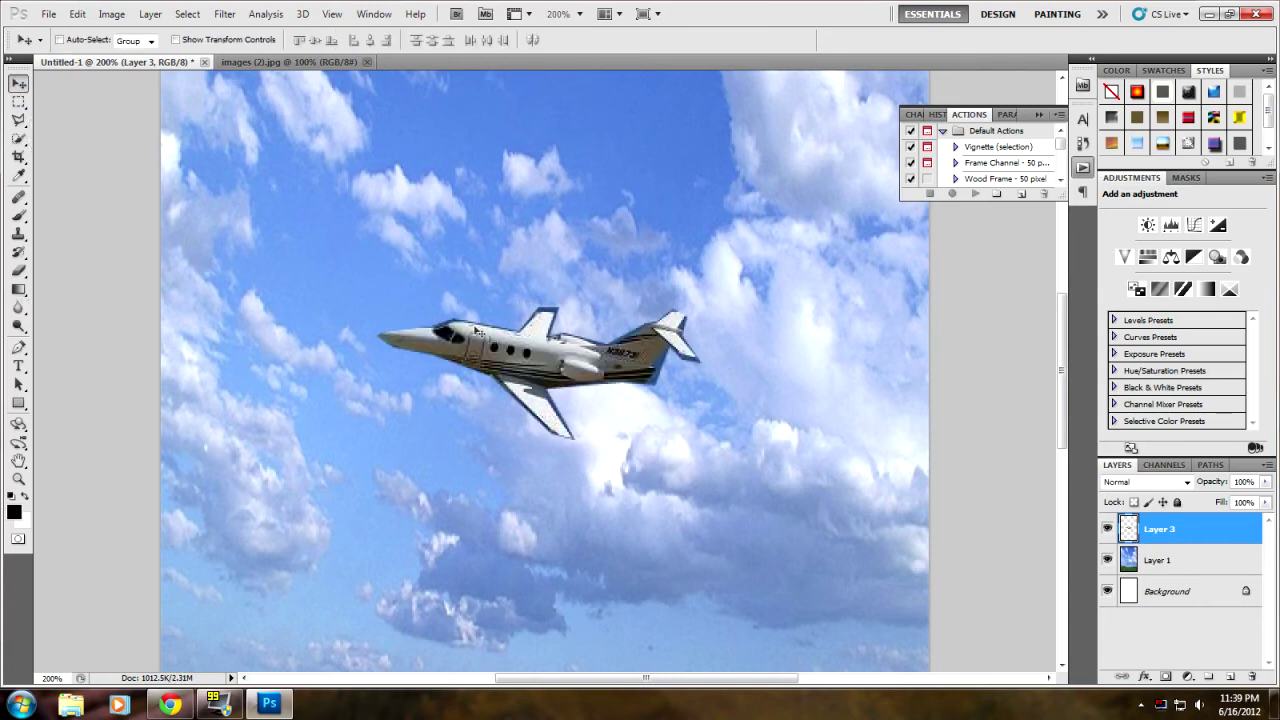
click(176, 40)
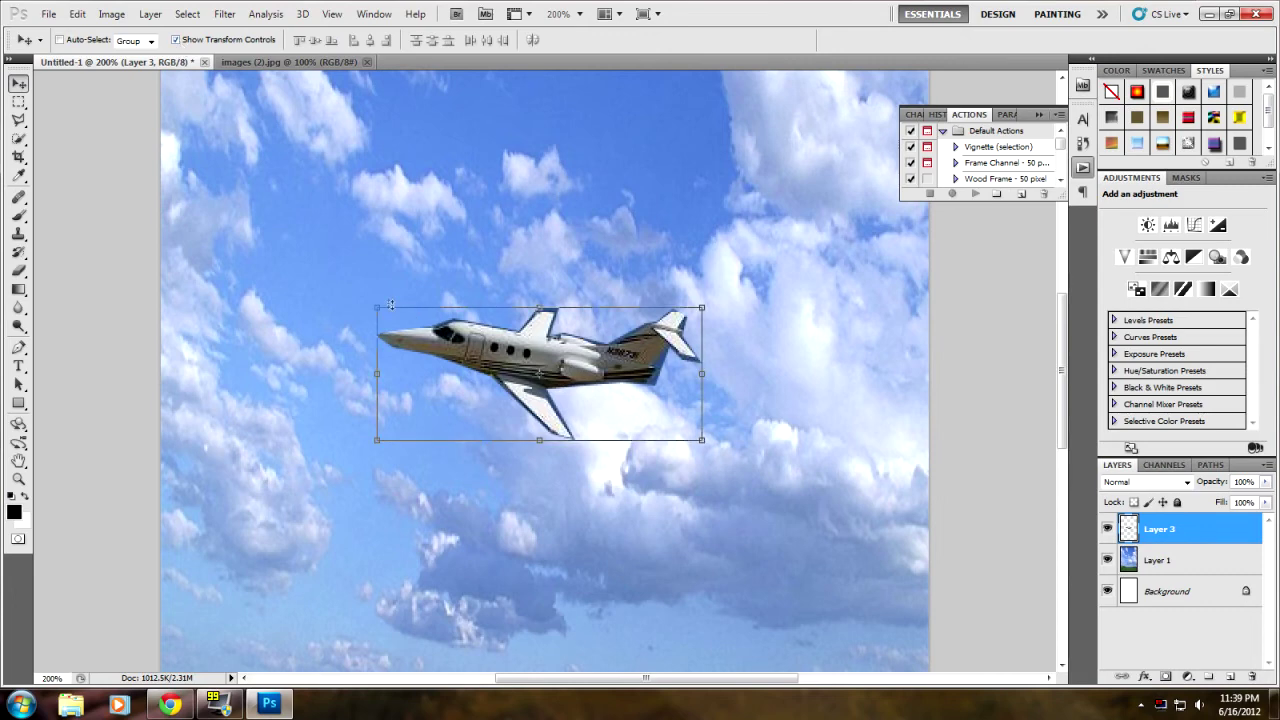
drag(377, 307, 645, 410)
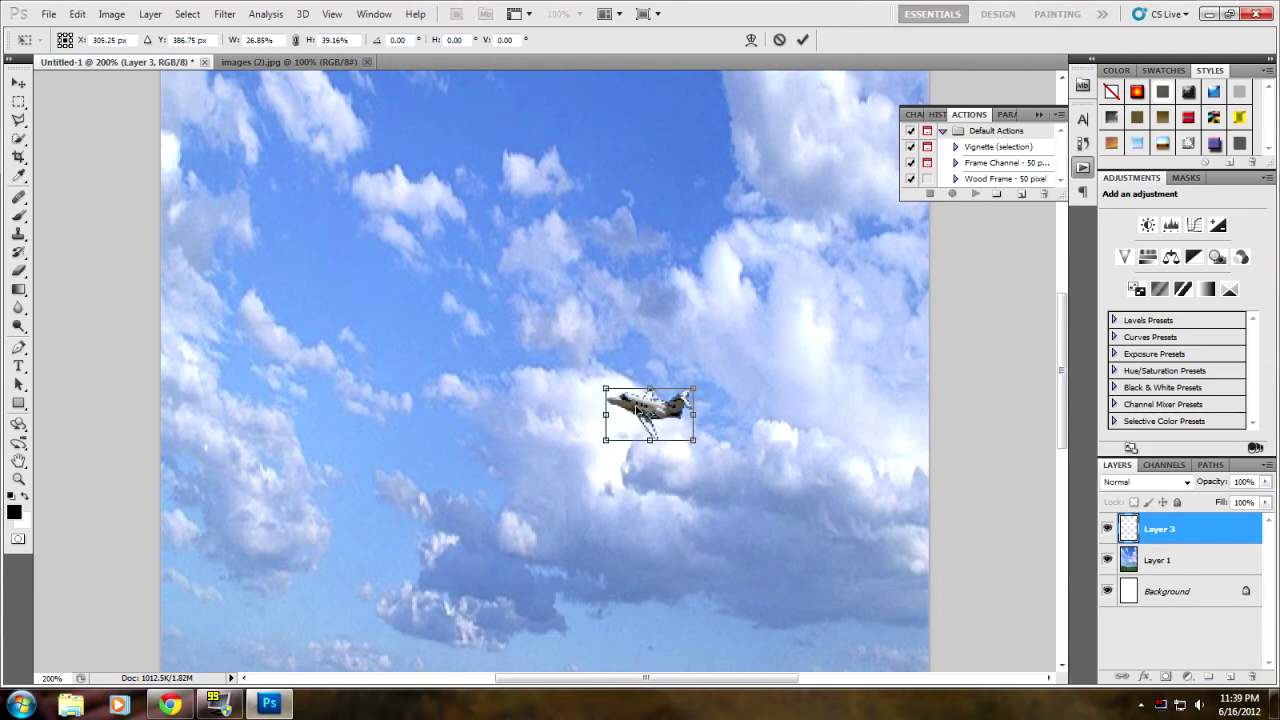
click(18, 82)
key(Return)
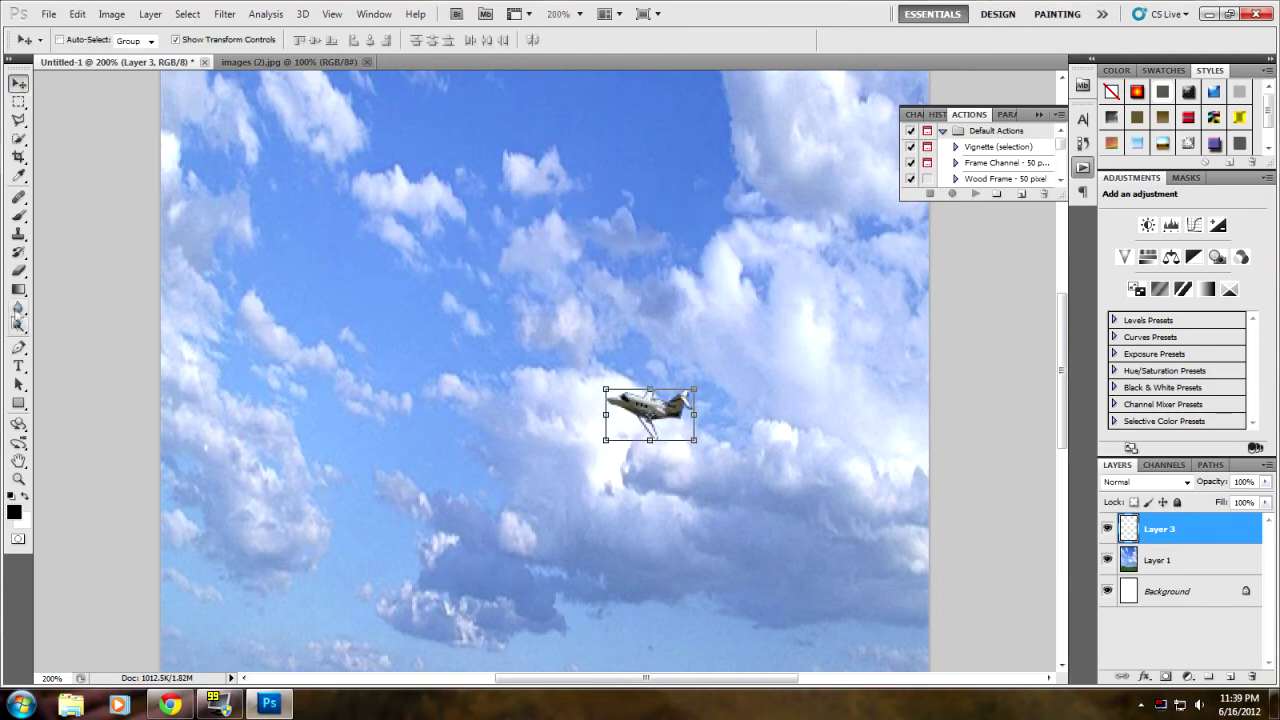
Switch back to the Blur Tool and set the view zoom to 100%
click(18, 309)
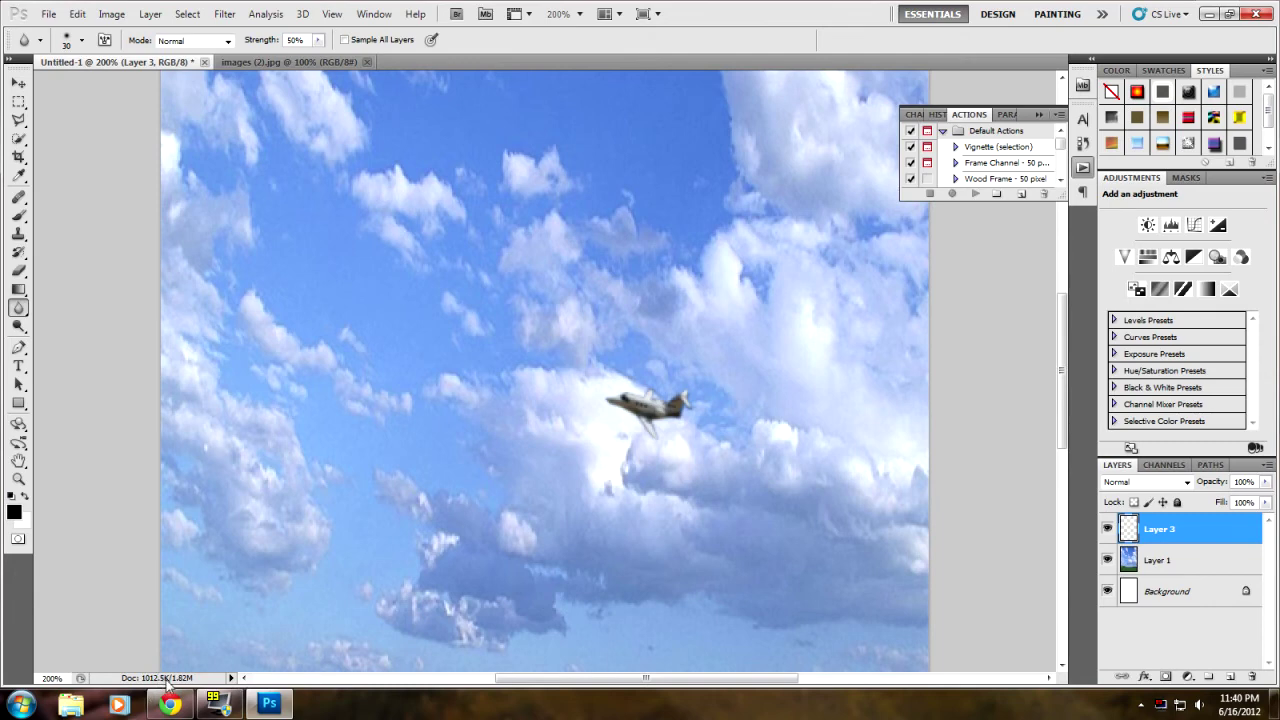
click(50, 678)
text(100)
key(Return)
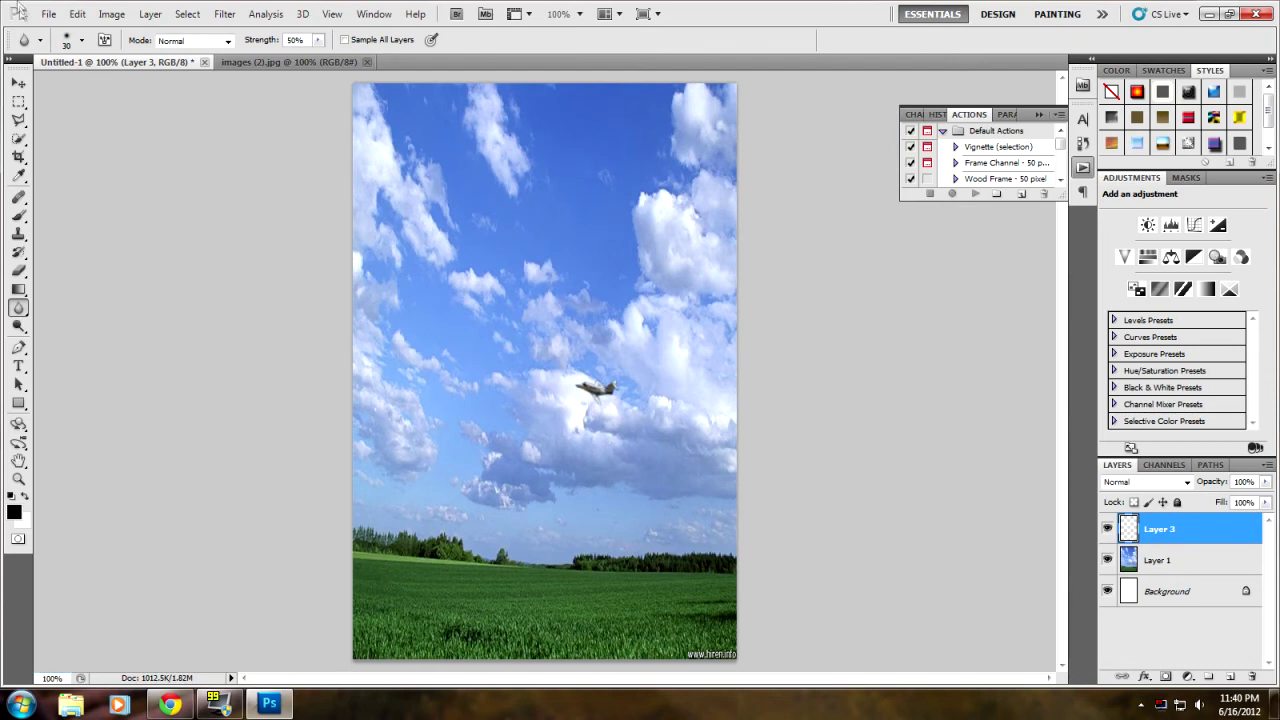
Move the jet higher into the open sky at about 58% scale, apply, and hide the handles
click(18, 82)
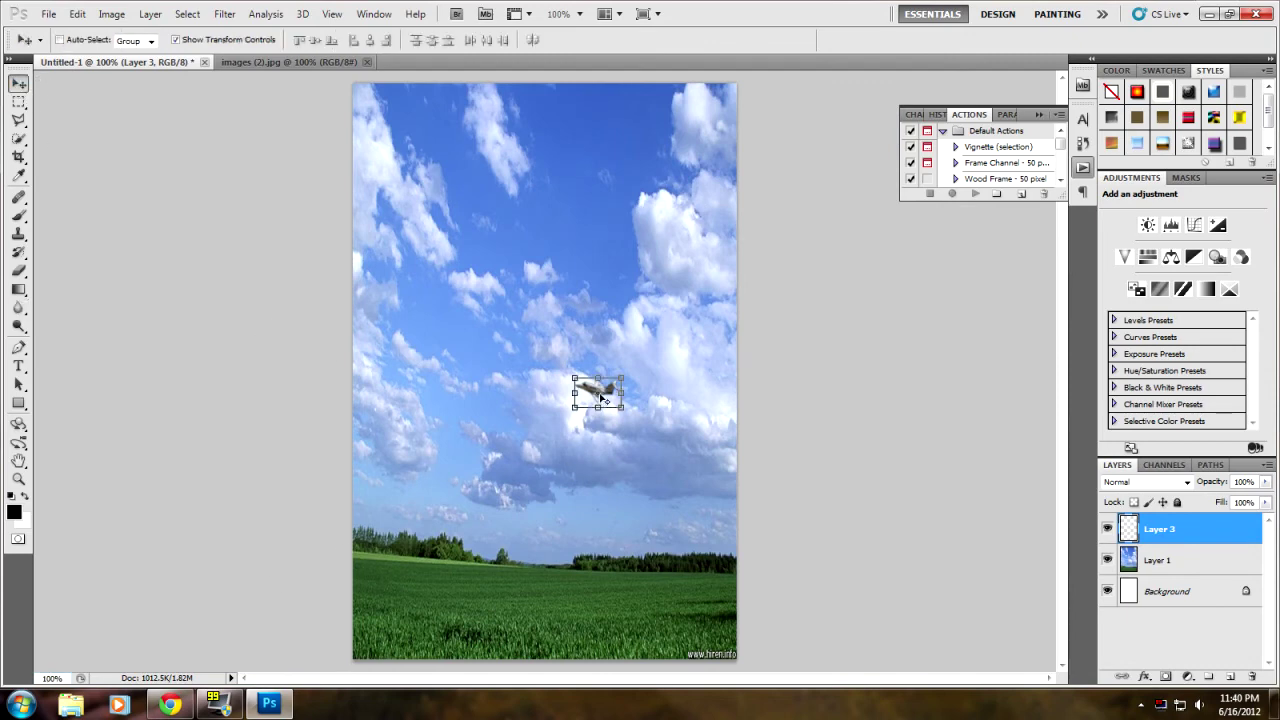
key(ctrl+t)
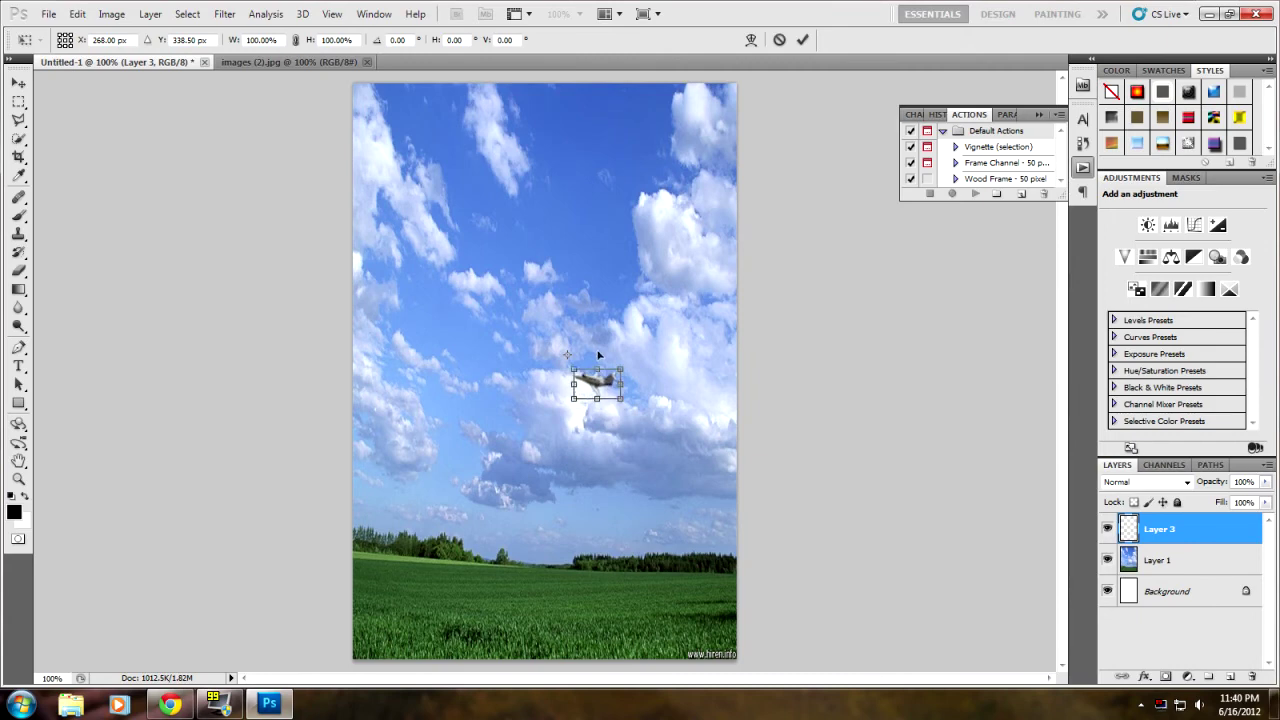
drag(605, 392, 526, 242)
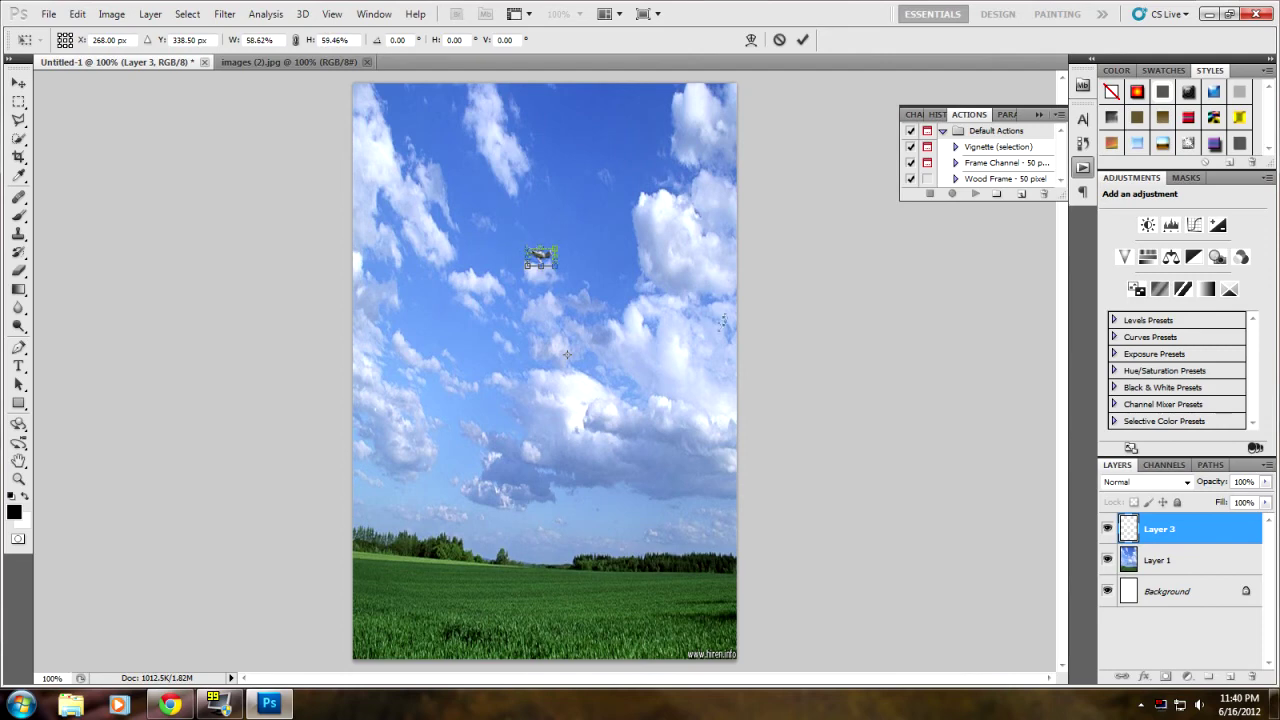
click(19, 83)
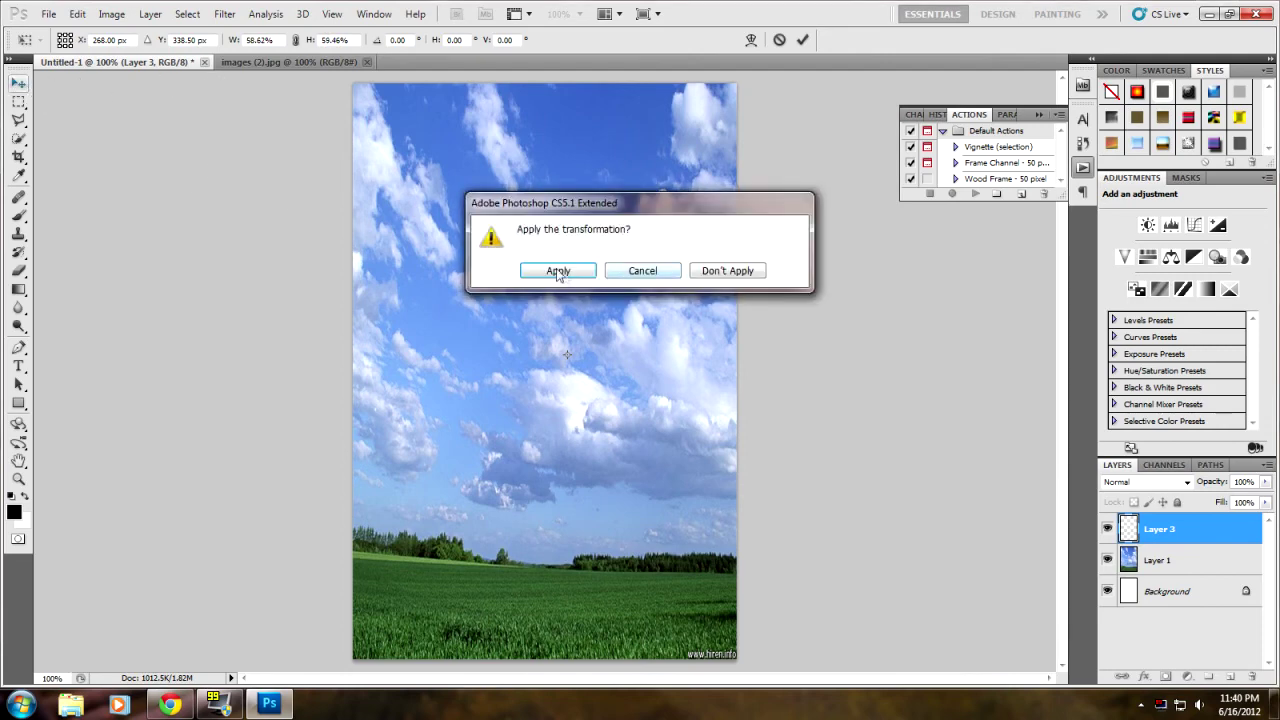
click(558, 271)
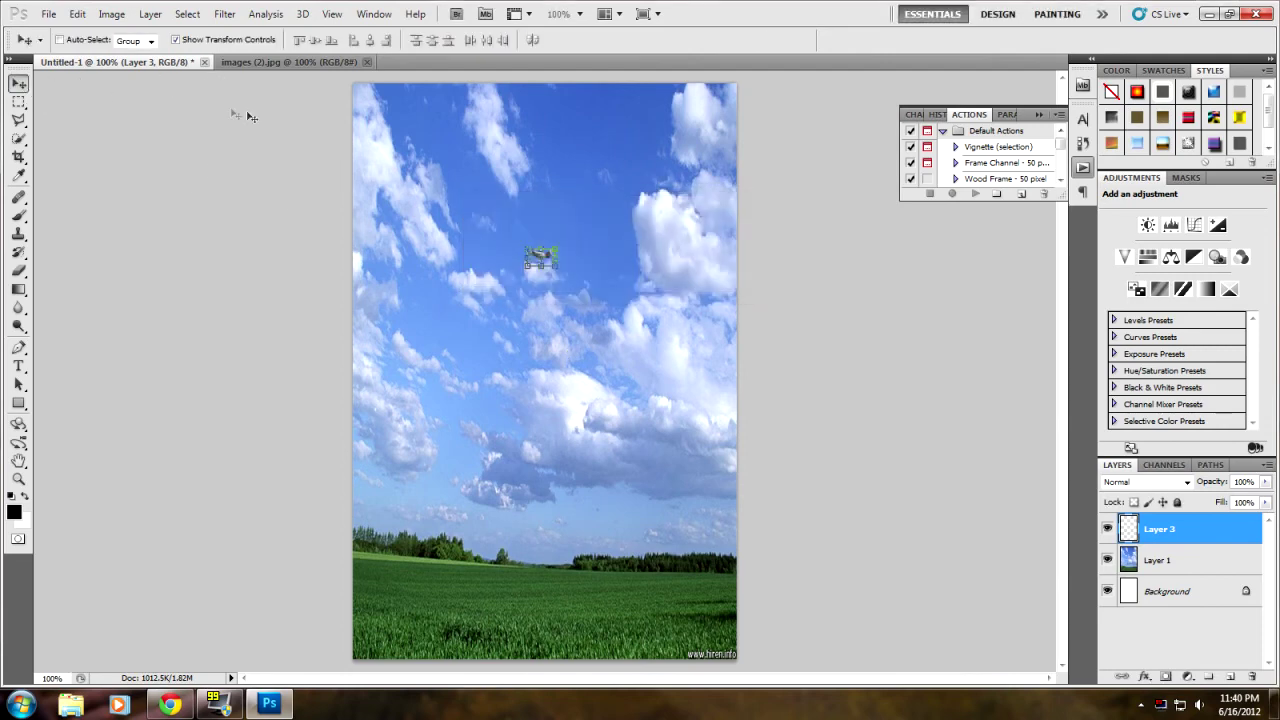
click(193, 42)
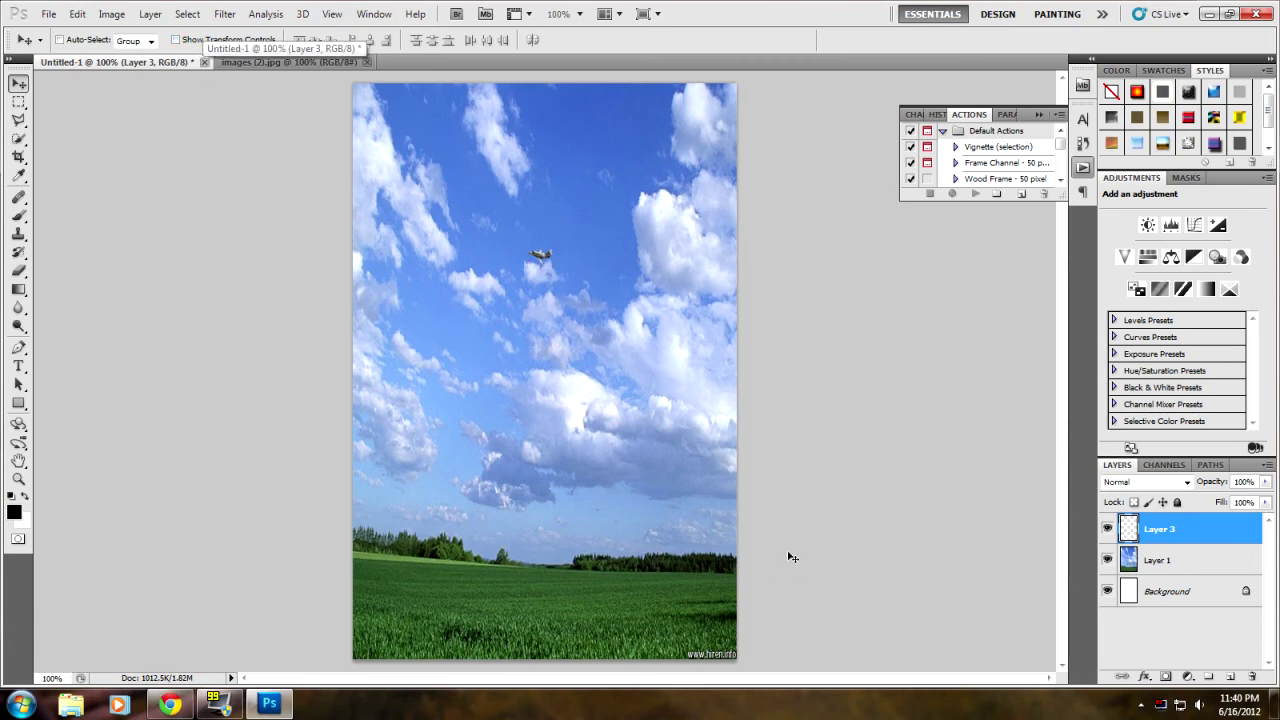